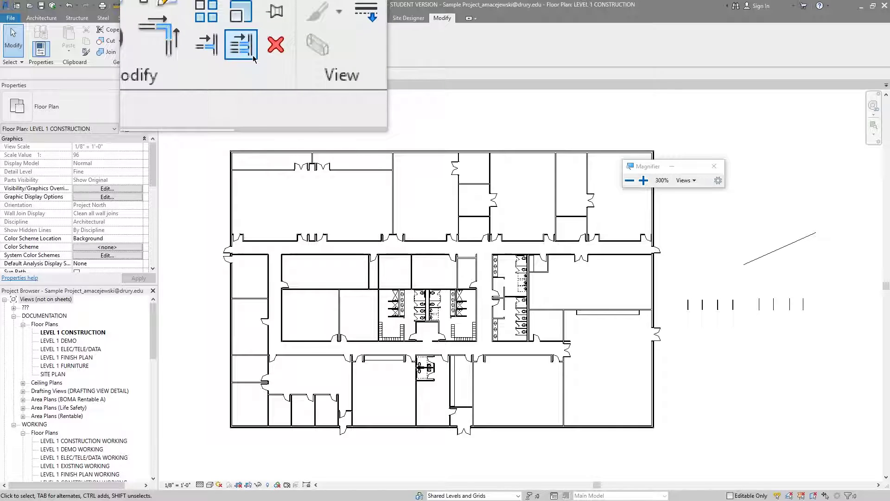
Step: Start the Trim/Extend Single Element command and inspect the rooms along the lower corridor of the Level 1 construction plan
{"action": "key", "text": "super+Escape"}
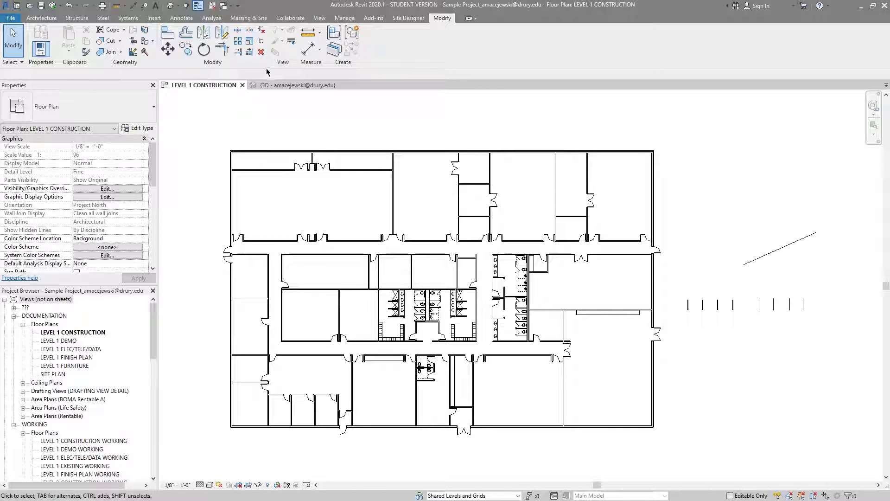
{"action": "left_click", "coordinate": [238, 52]}
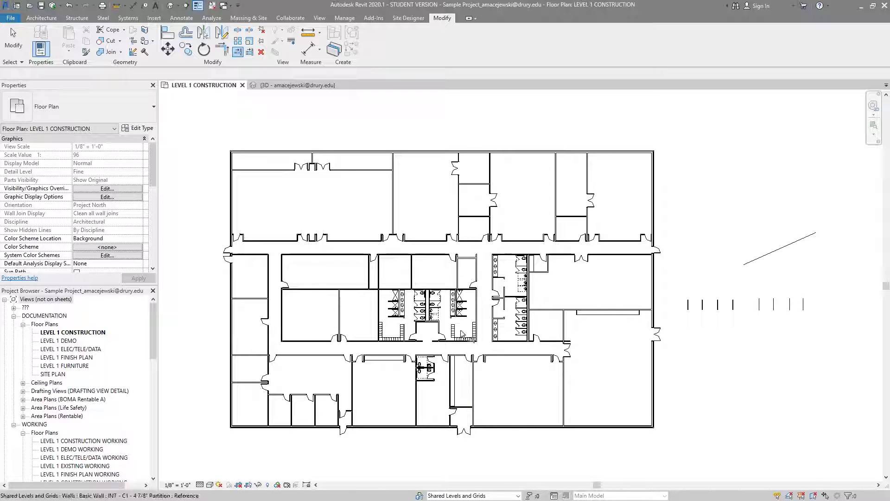
{"action": "scroll", "coordinate": [478, 384], "scroll_direction": "up", "scroll_amount": 1}
{"action": "scroll", "coordinate": [620, 407], "scroll_direction": "up", "scroll_amount": 3}
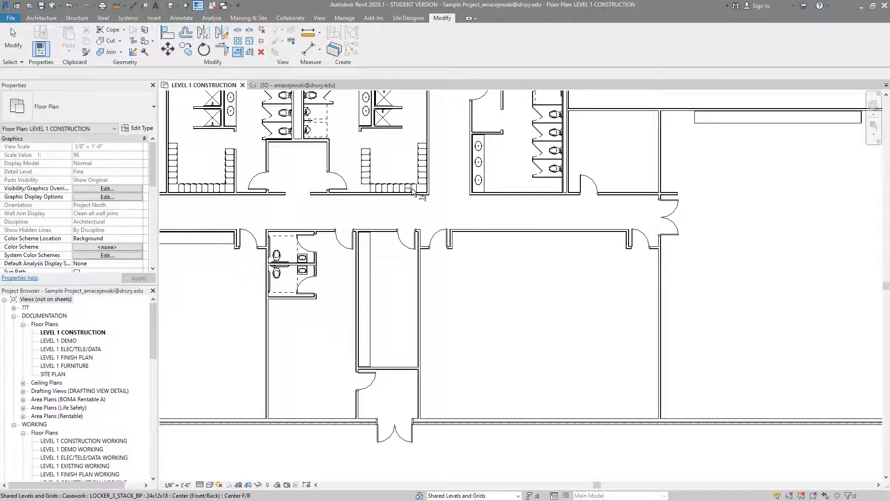
{"action": "scroll", "coordinate": [411, 191], "scroll_direction": "up", "scroll_amount": 4}
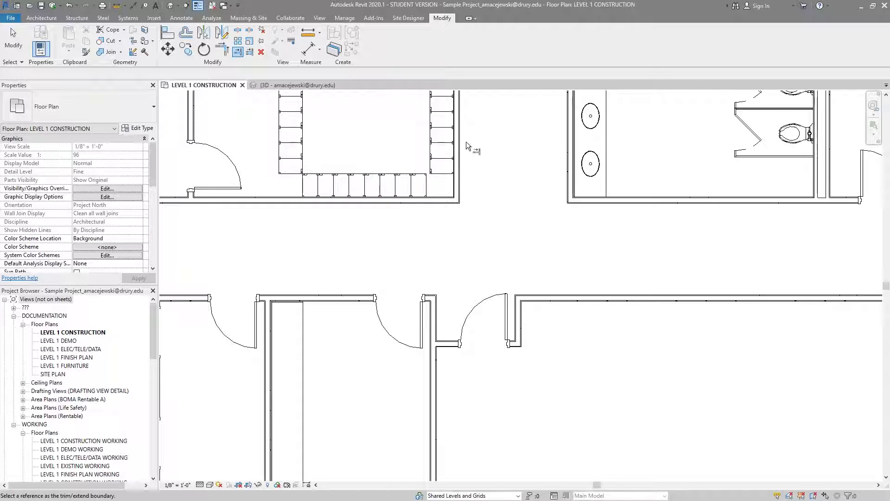
{"action": "scroll", "coordinate": [469, 147], "scroll_direction": "down", "scroll_amount": 1}
{"action": "middle_click_drag", "start_coordinate": [469, 147], "coordinate": [386, 232]}
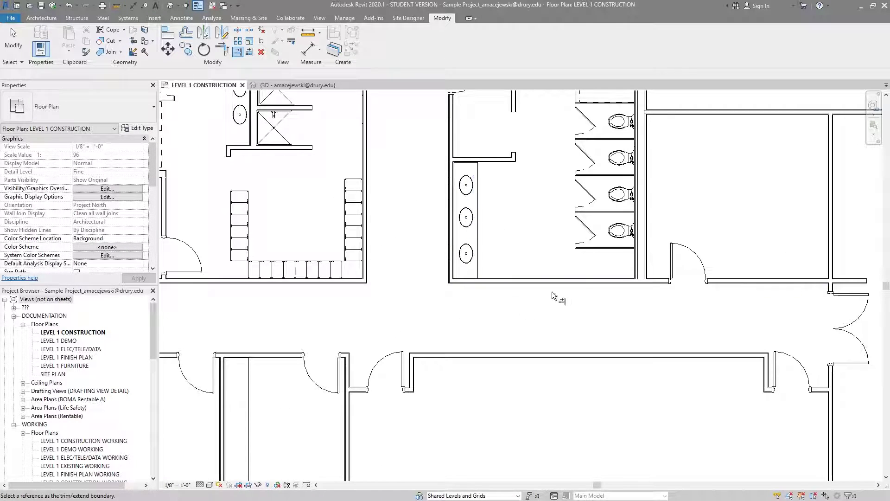
{"action": "scroll", "coordinate": [538, 298], "scroll_direction": "down", "scroll_amount": 2}
{"action": "middle_click_drag", "start_coordinate": [700, 328], "coordinate": [711, 291]}
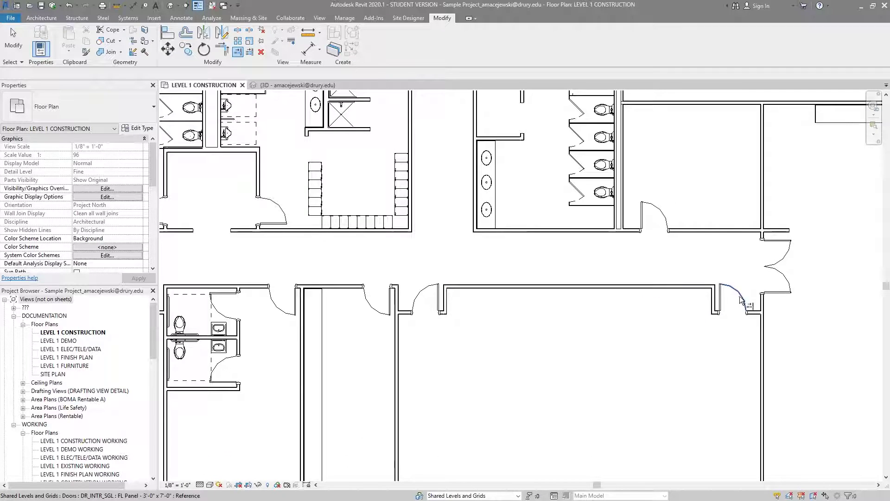
{"action": "scroll", "coordinate": [741, 282], "scroll_direction": "down", "scroll_amount": 2}
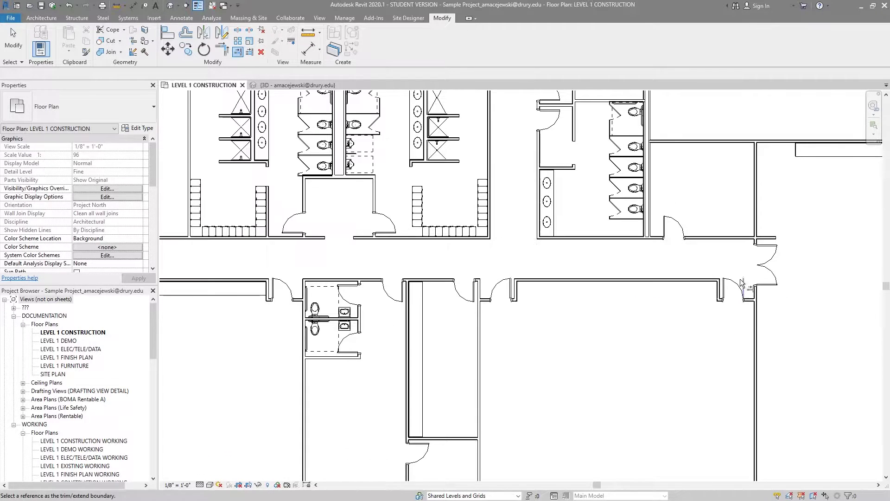
{"action": "scroll", "coordinate": [800, 229], "scroll_direction": "up", "scroll_amount": 2}
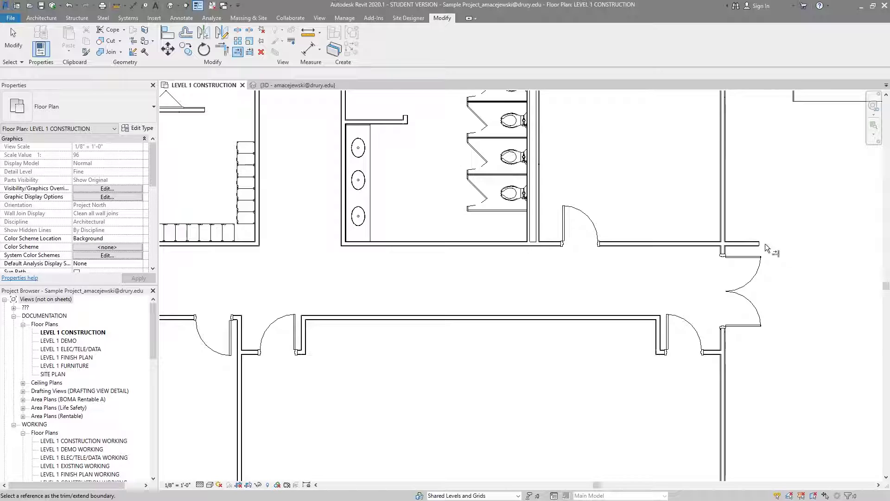
{"action": "scroll", "coordinate": [761, 243], "scroll_direction": "down", "scroll_amount": 2}
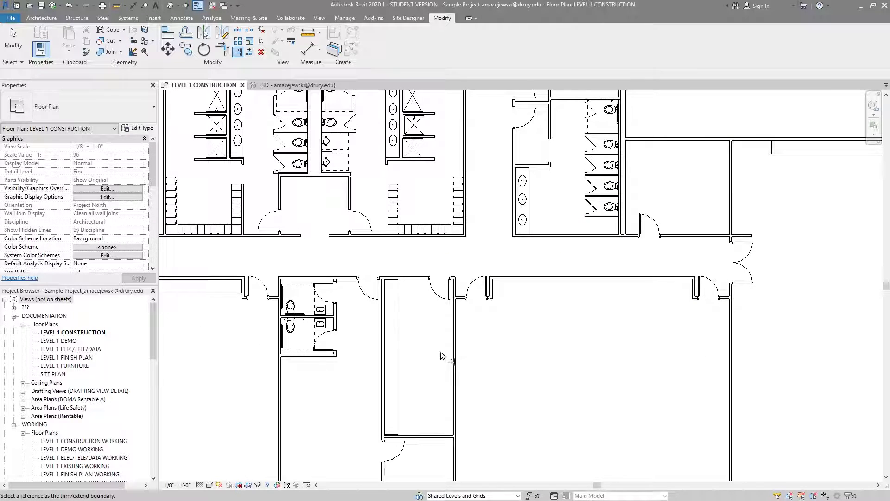
{"action": "middle_click_drag", "start_coordinate": [438, 352], "coordinate": [476, 310]}
{"action": "middle_click_drag", "start_coordinate": [588, 369], "coordinate": [618, 359]}
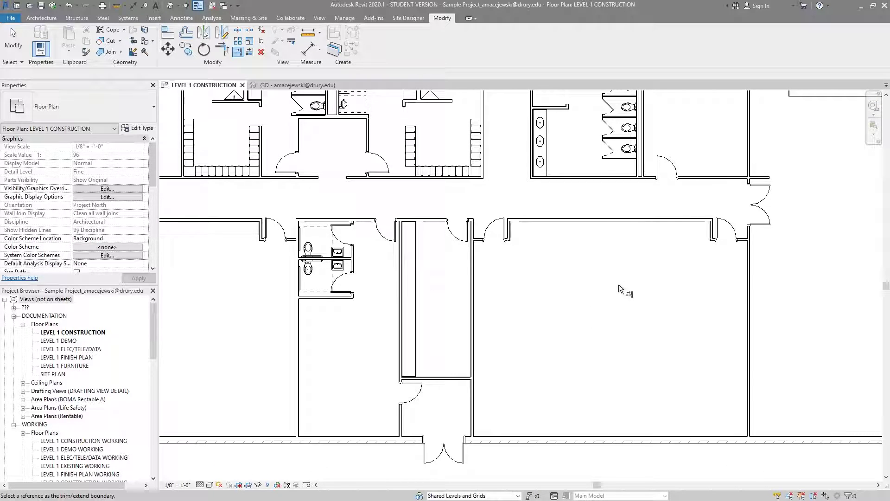
{"action": "scroll", "coordinate": [633, 295], "scroll_direction": "down", "scroll_amount": 2}
{"action": "middle_click_drag", "start_coordinate": [635, 313], "coordinate": [626, 339]}
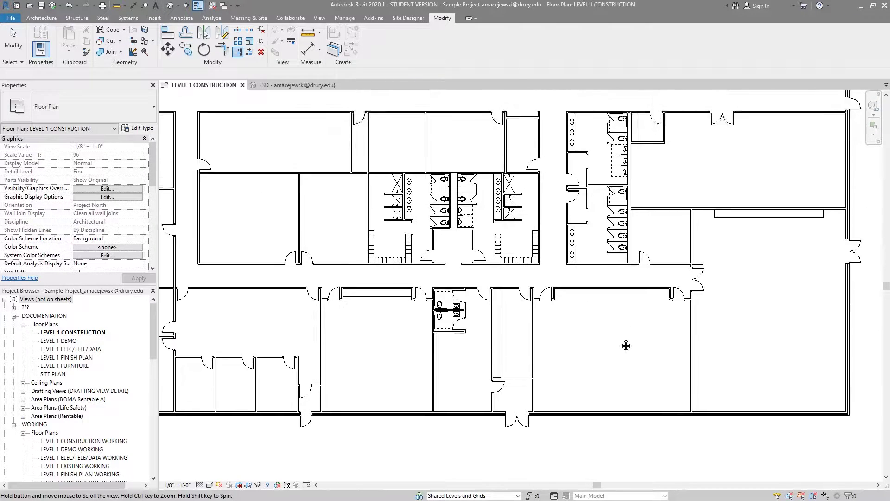
{"action": "scroll", "coordinate": [635, 333], "scroll_direction": "down", "scroll_amount": 1}
{"action": "mouse_move", "coordinate": [669, 276]}
{"action": "middle_mouse_down"}
{"action": "mouse_move", "coordinate": [655, 288]}
{"action": "mouse_move", "coordinate": [439, 284]}
{"action": "middle_mouse_up"}
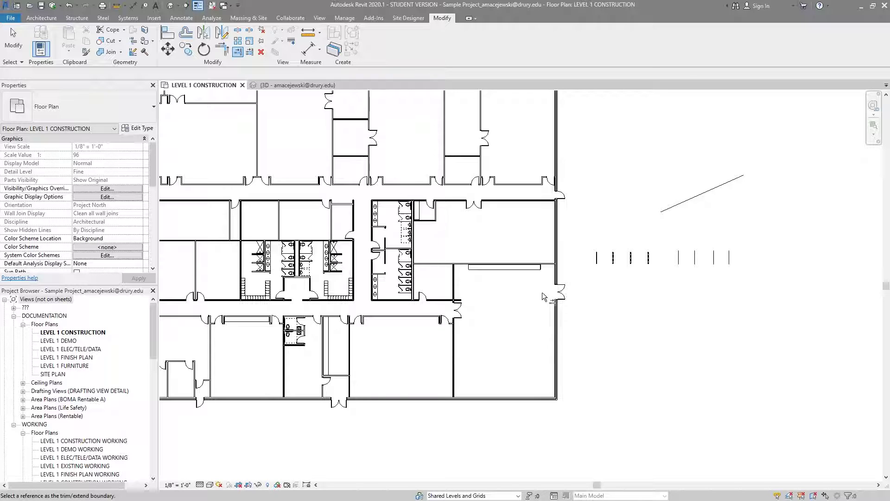
{"action": "middle_click_drag", "start_coordinate": [371, 357], "coordinate": [491, 327]}
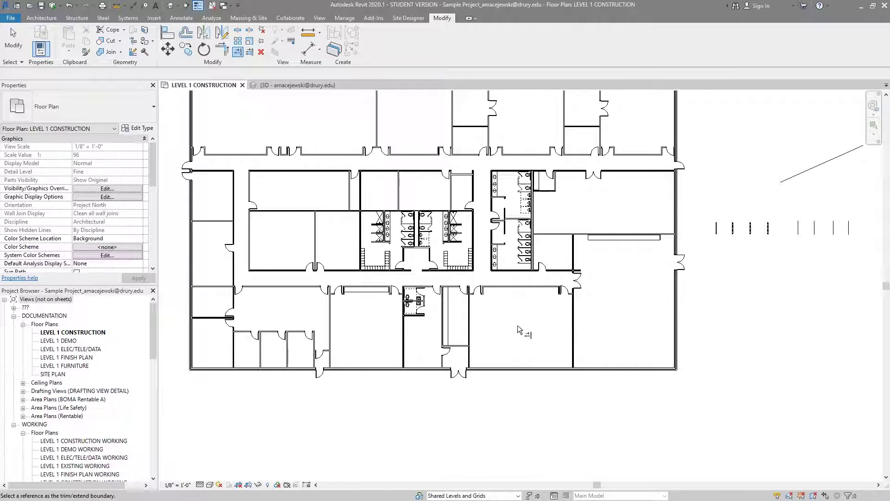
Step: Extend the horizontal partition above the south double-door vestibule eastward across the adjacent large room to that room's east wall
{"action": "scroll", "coordinate": [511, 320], "scroll_direction": "up", "scroll_amount": 5}
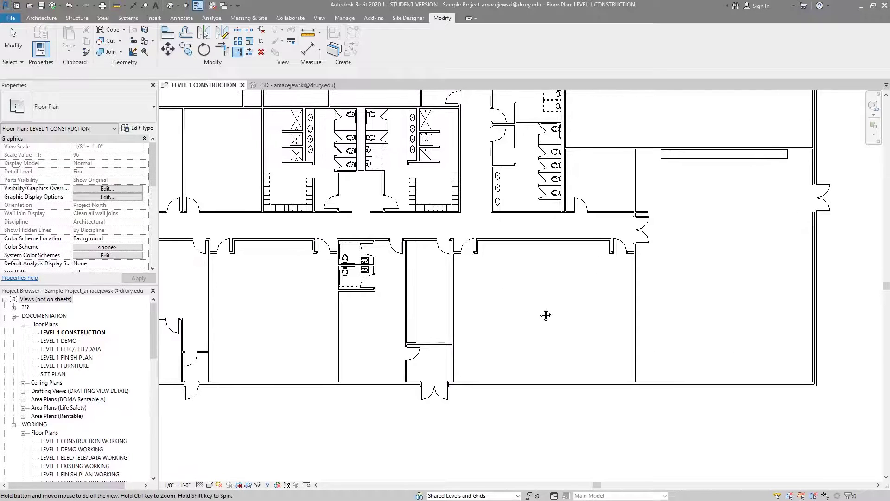
{"action": "scroll", "coordinate": [451, 317], "scroll_direction": "up", "scroll_amount": 1}
{"action": "scroll", "coordinate": [695, 330], "scroll_direction": "down", "scroll_amount": 1}
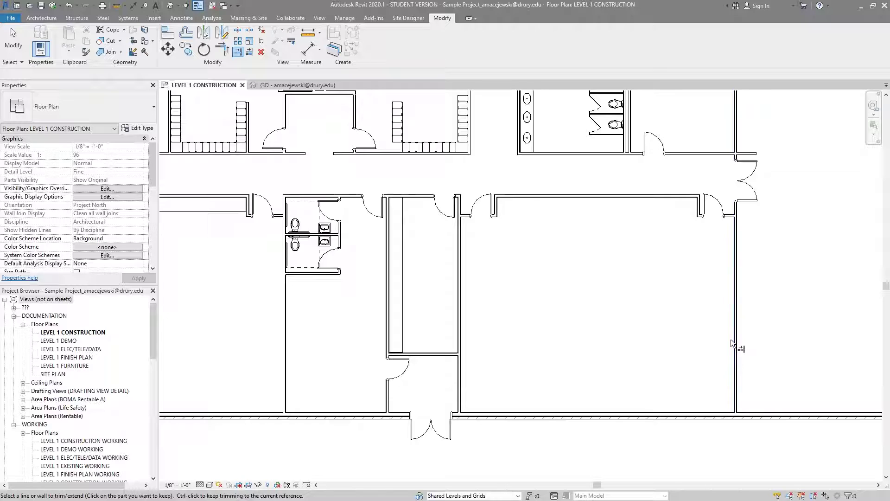
{"action": "left_click", "coordinate": [427, 355]}
{"action": "key", "text": "super+plus"}
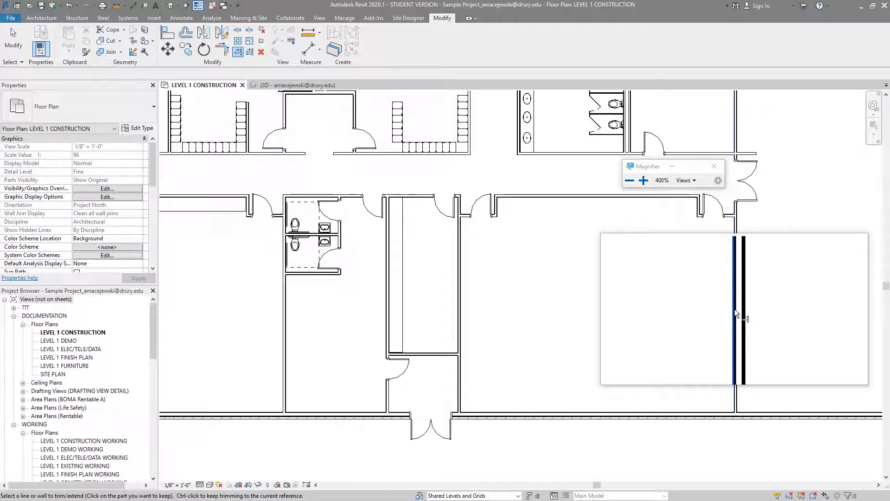
{"action": "key", "text": "super+Escape"}
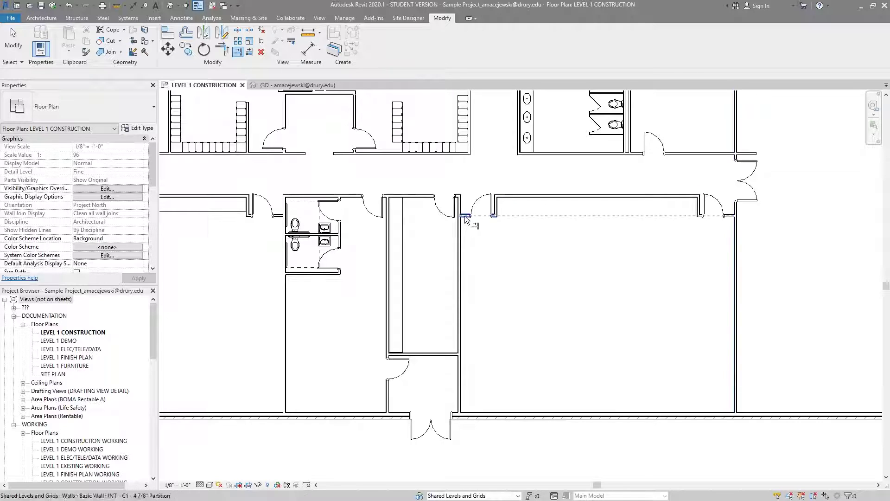
{"action": "left_click", "coordinate": [443, 354]}
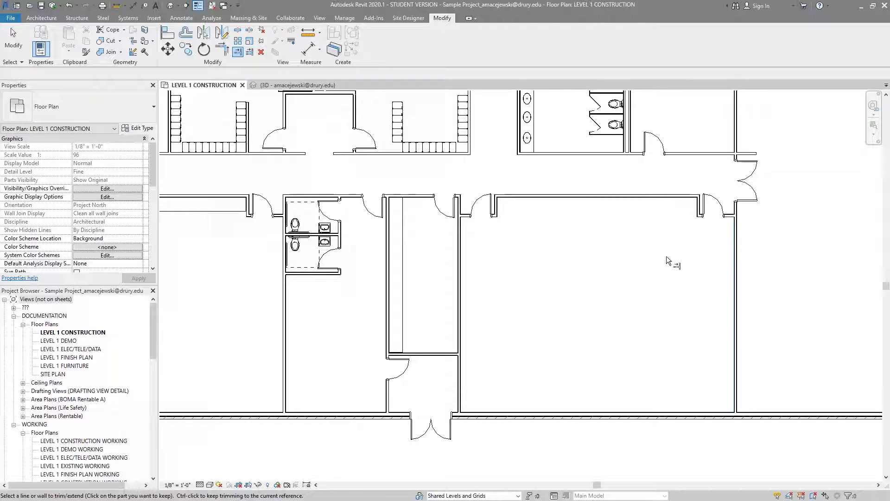
{"action": "left_click", "coordinate": [440, 354]}
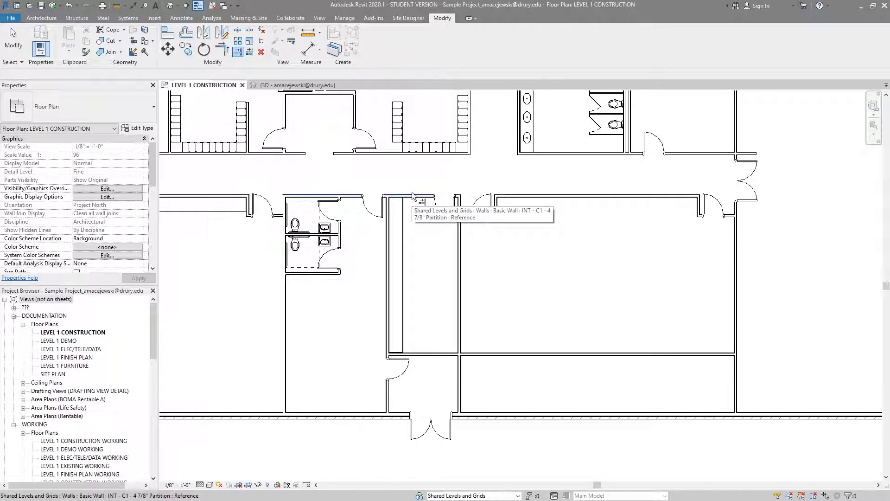
{"action": "middle_click_drag", "start_coordinate": [560, 283], "coordinate": [661, 307]}
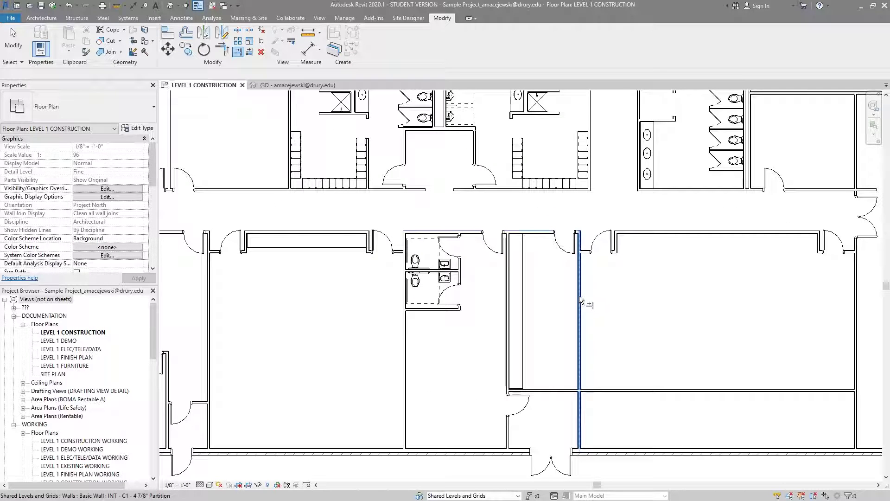
{"action": "scroll", "coordinate": [504, 302], "scroll_direction": "down", "scroll_amount": 2}
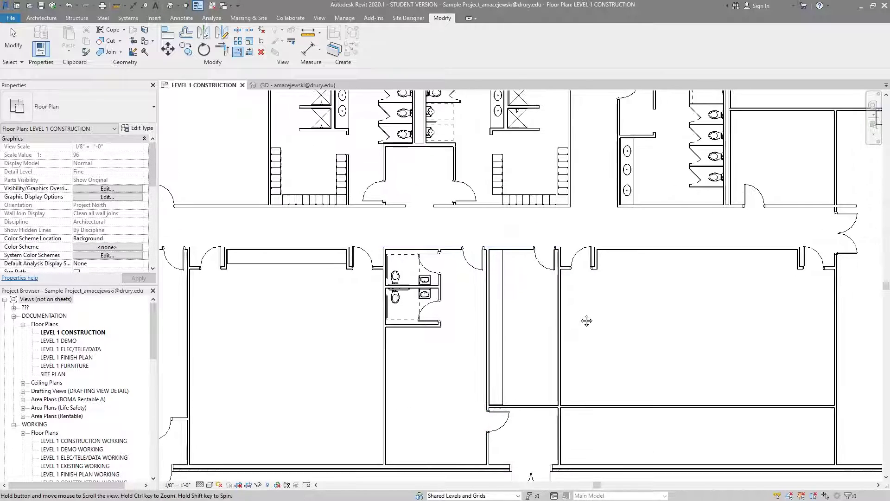
{"action": "scroll", "coordinate": [575, 170], "scroll_direction": "up", "scroll_amount": 2}
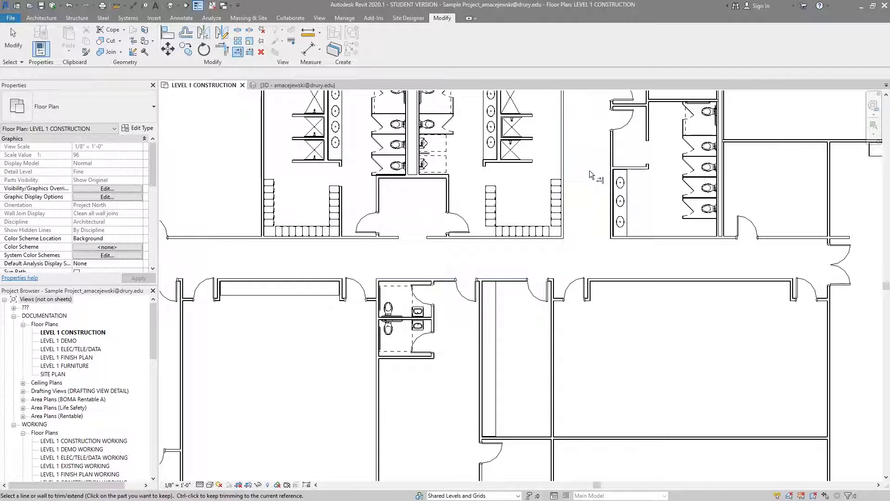
{"action": "middle_click_drag", "start_coordinate": [592, 229], "coordinate": [590, 230]}
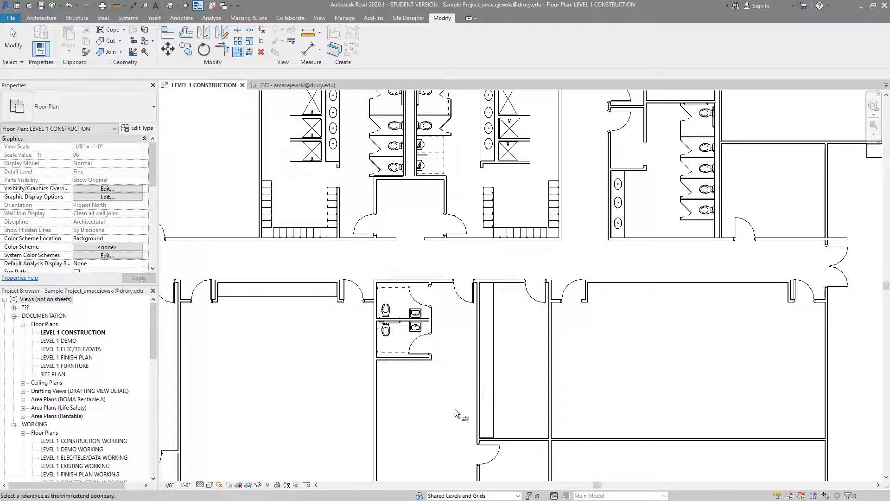
Step: Trim the extended horizontal partition at the vestibule's east wall, keeping only the portion inside the large room
{"action": "scroll", "coordinate": [507, 286], "scroll_direction": "down", "scroll_amount": 2}
{"action": "scroll", "coordinate": [510, 292], "scroll_direction": "up", "scroll_amount": 4}
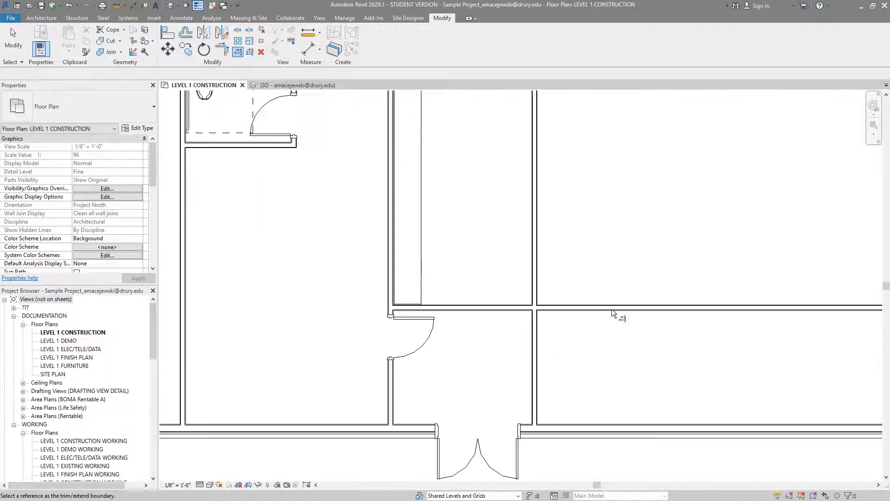
{"action": "left_click", "coordinate": [538, 293]}
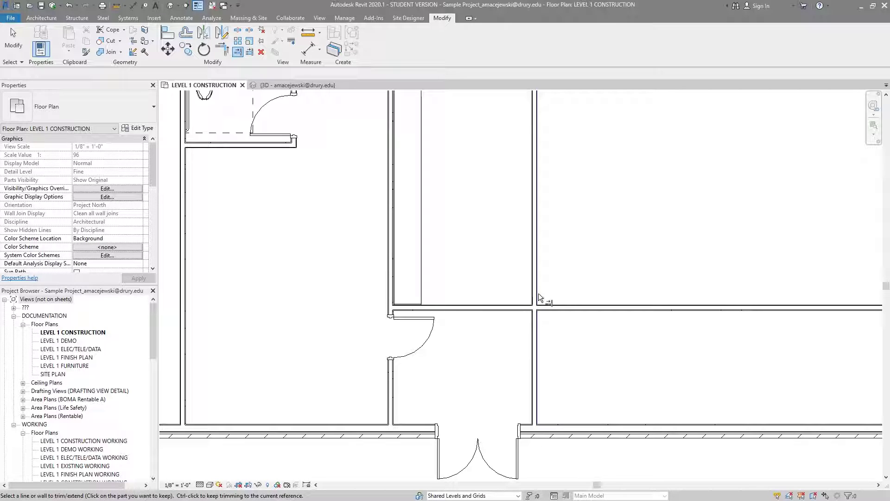
{"action": "scroll", "coordinate": [538, 293], "scroll_direction": "down", "scroll_amount": 2}
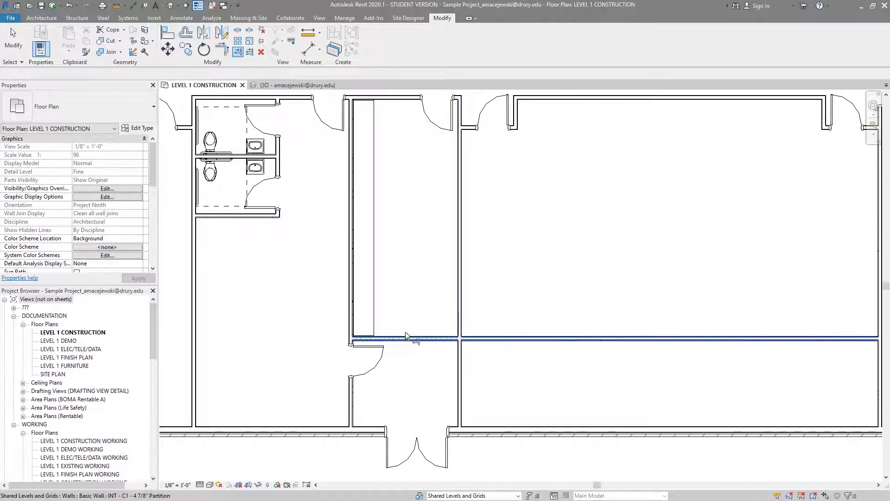
{"action": "scroll", "coordinate": [426, 355], "scroll_direction": "down", "scroll_amount": 2}
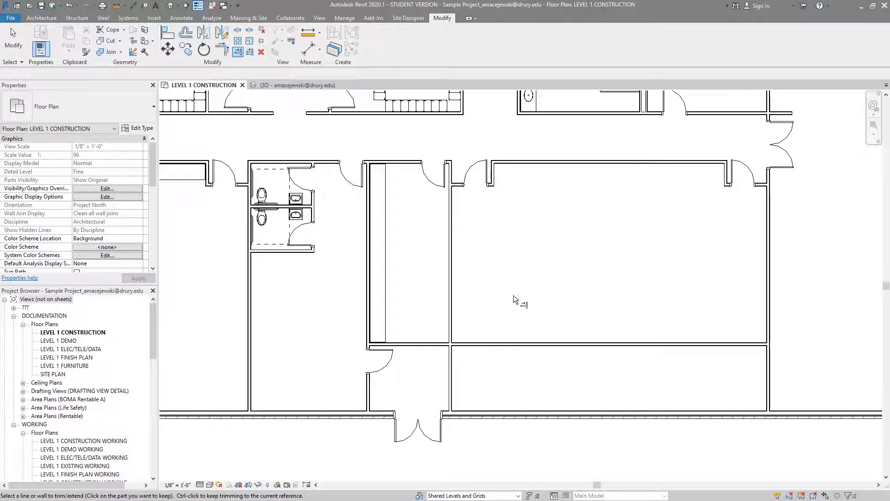
{"action": "scroll", "coordinate": [487, 316], "scroll_direction": "up", "scroll_amount": 2}
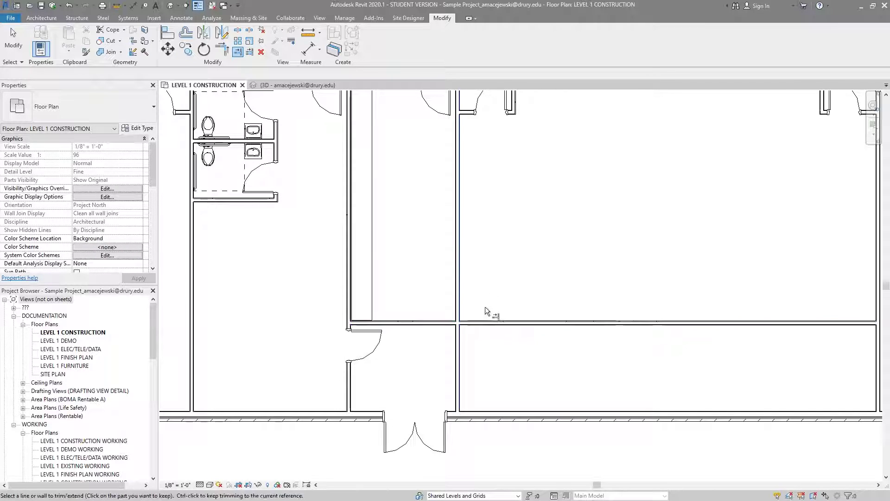
{"action": "scroll", "coordinate": [437, 324], "scroll_direction": "up", "scroll_amount": 2}
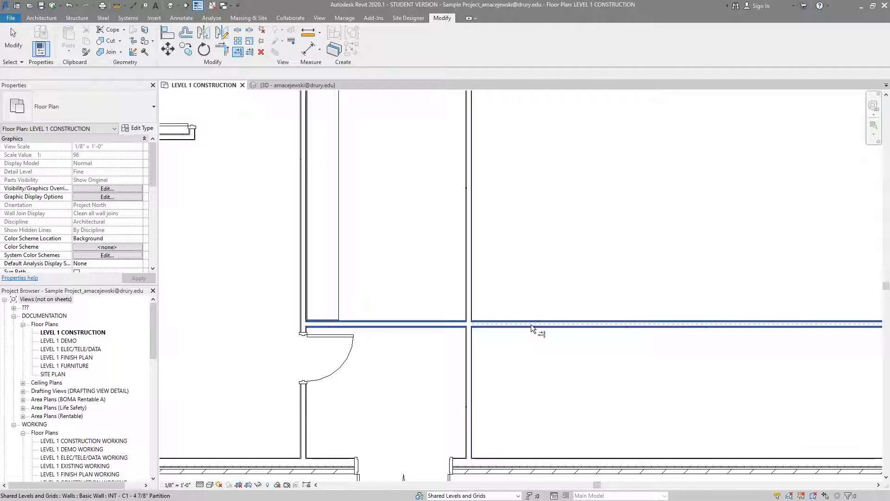
{"action": "key", "text": "super+plus"}
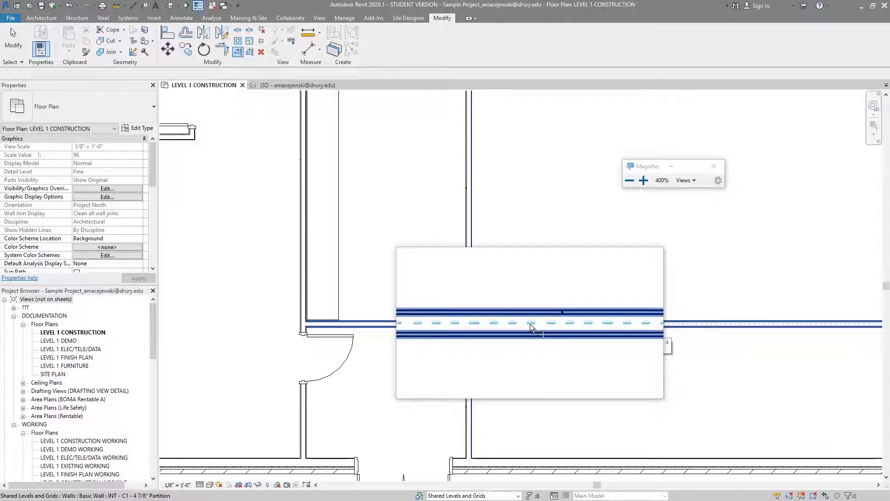
{"action": "left_click", "coordinate": [476, 321]}
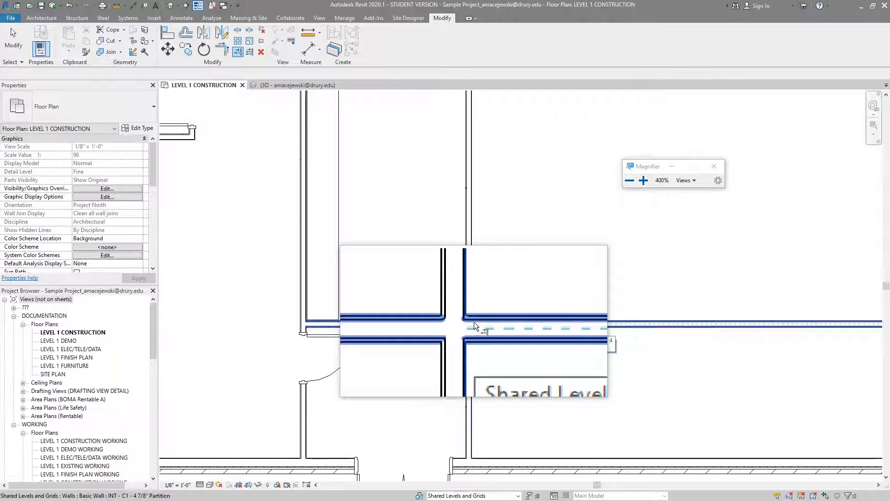
{"action": "key", "text": "super+Escape"}
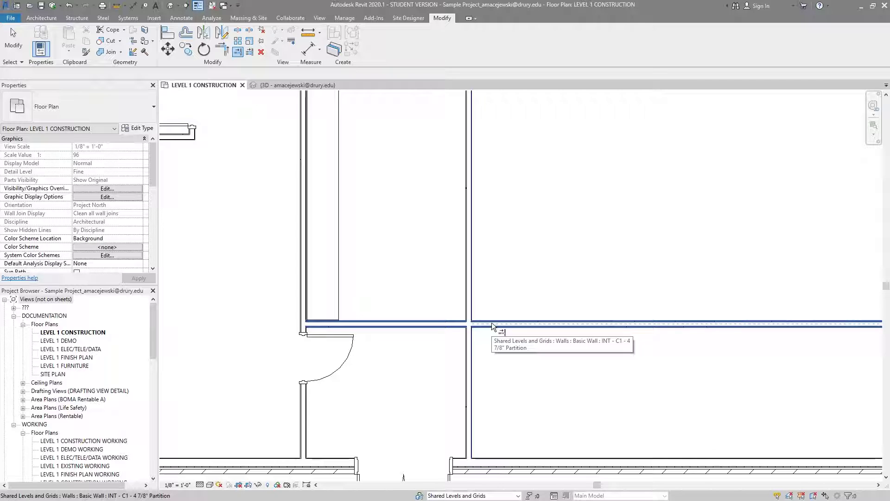
{"action": "left_click", "coordinate": [521, 321]}
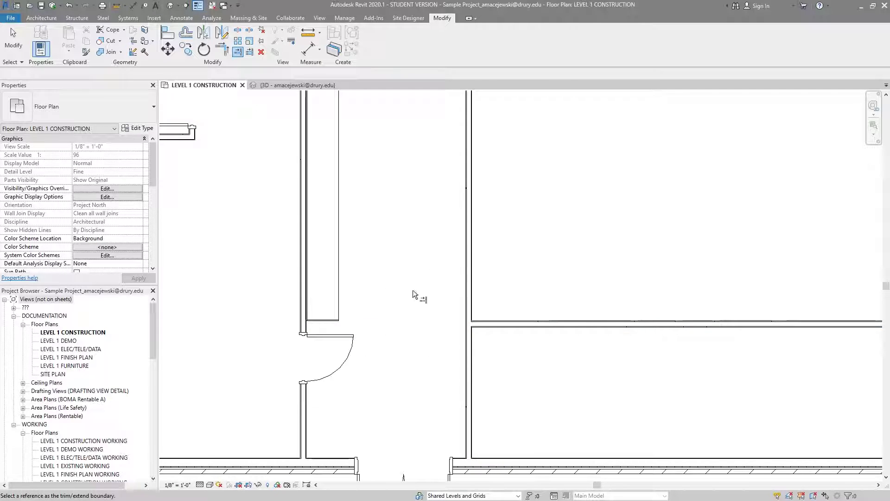
{"action": "scroll", "coordinate": [407, 333], "scroll_direction": "down", "scroll_amount": 4}
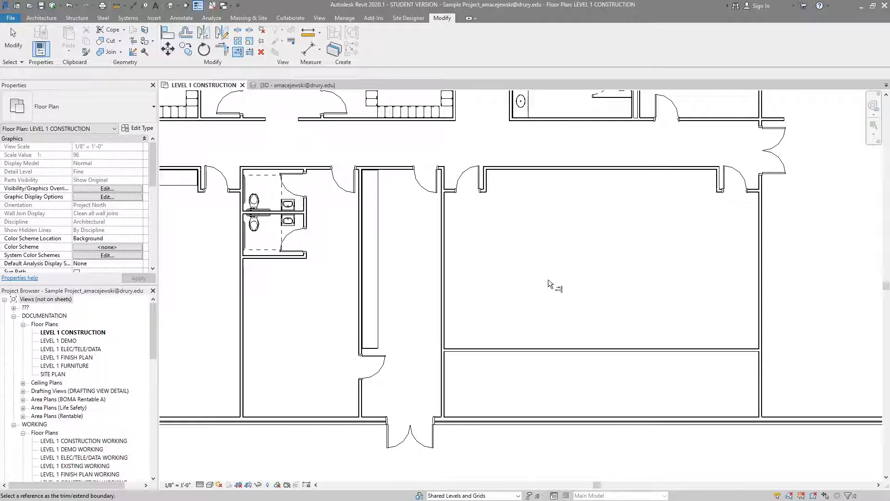
{"action": "key", "text": "Escape"}
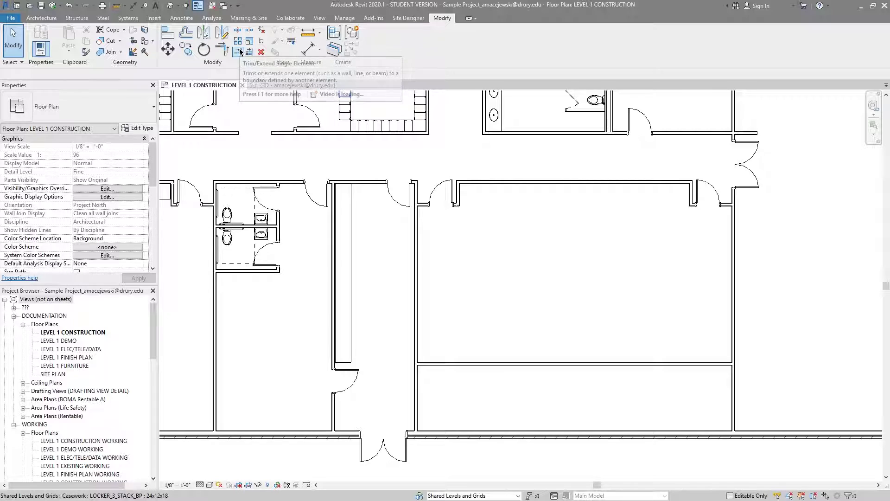
Step: Magnify the trim and extend tools for a closer look, and start the Trim/Extend Multiple Elements command
{"action": "key", "text": "super+plus"}
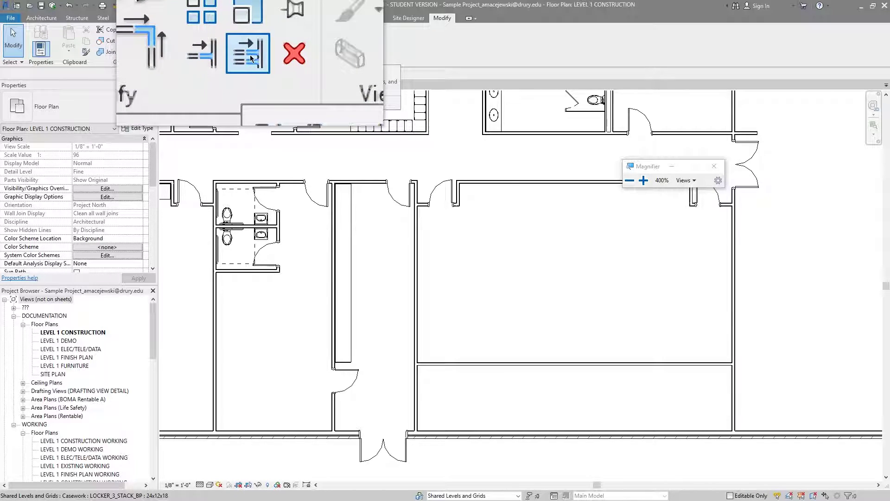
{"action": "key", "text": "super+Escape"}
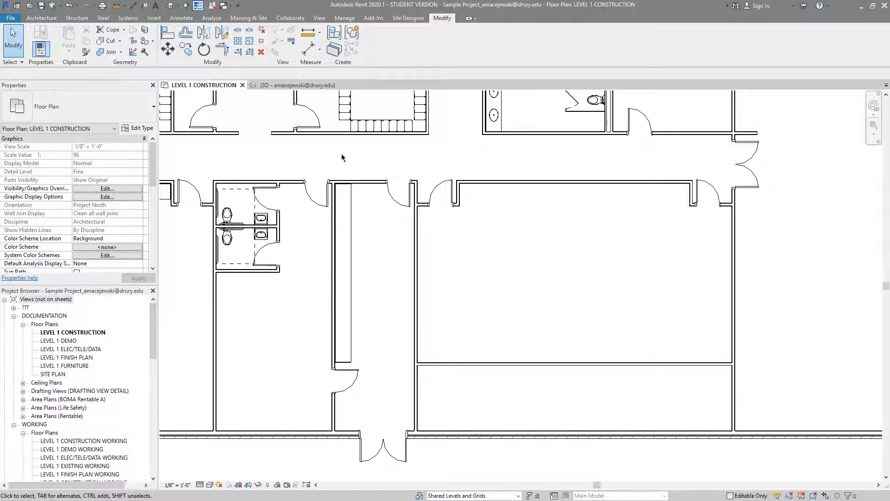
{"action": "left_click", "coordinate": [238, 53]}
{"action": "left_click", "coordinate": [249, 51]}
Step: Extend the partition between the middle and east small southwest rooms up to the corridor wall, and undo the extension
{"action": "middle_click_drag", "start_coordinate": [523, 298], "coordinate": [505, 305]}
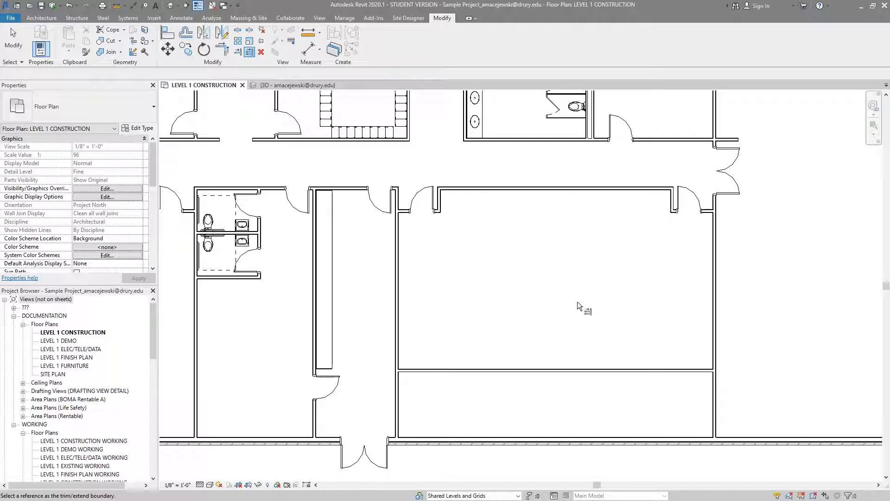
{"action": "middle_click_drag", "start_coordinate": [577, 278], "coordinate": [788, 297]}
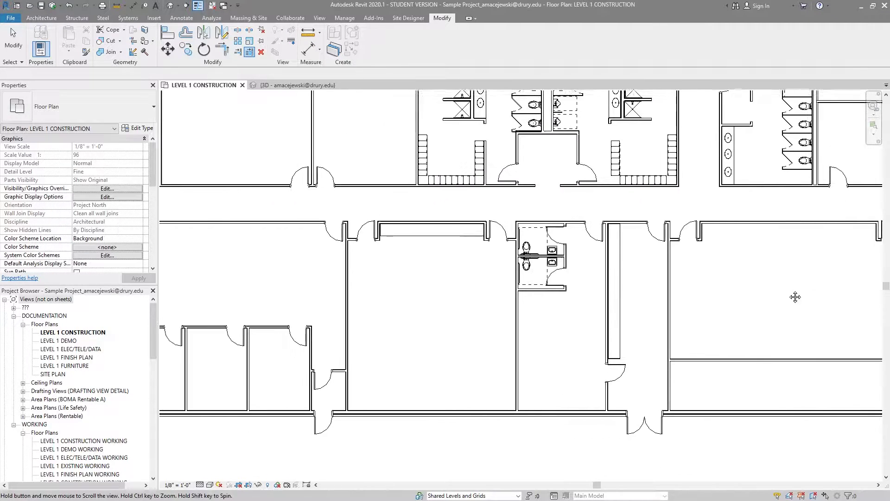
{"action": "middle_click_drag", "start_coordinate": [417, 338], "coordinate": [576, 318]}
{"action": "scroll", "coordinate": [447, 284], "scroll_direction": "up", "scroll_amount": 1}
{"action": "middle_click_drag", "start_coordinate": [446, 284], "coordinate": [475, 274]}
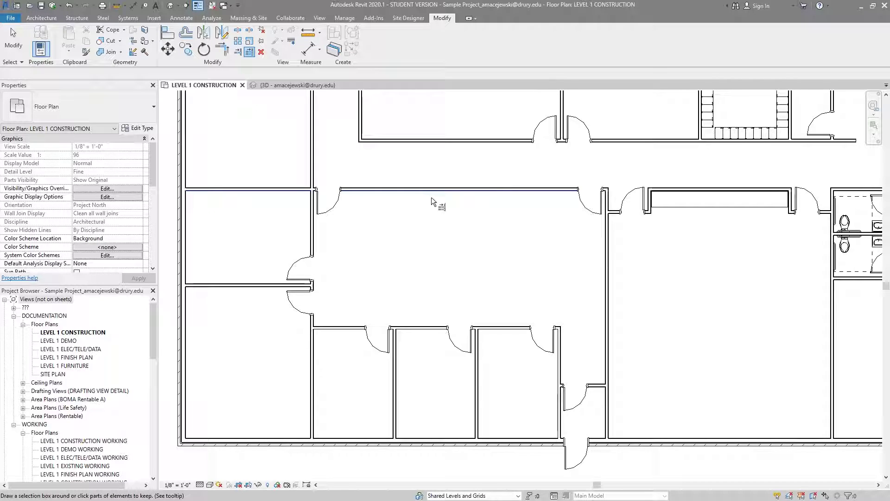
{"action": "key", "text": "super+plus"}
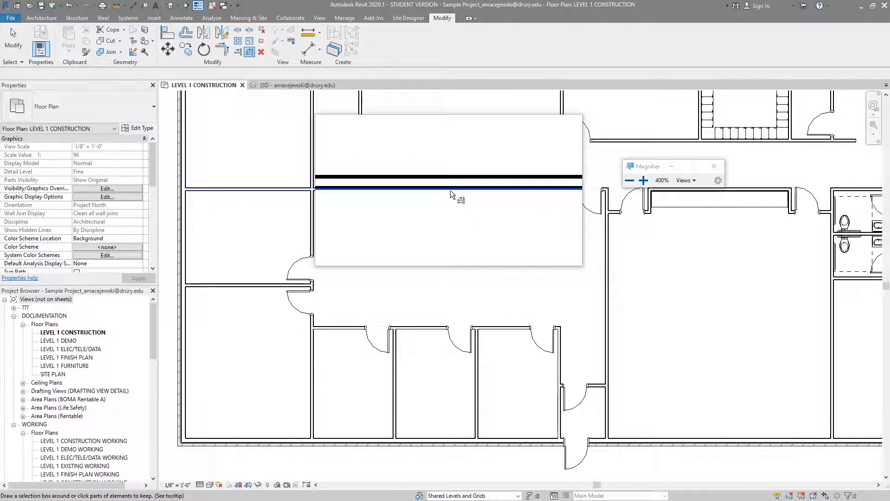
{"action": "key", "text": "super+Escape"}
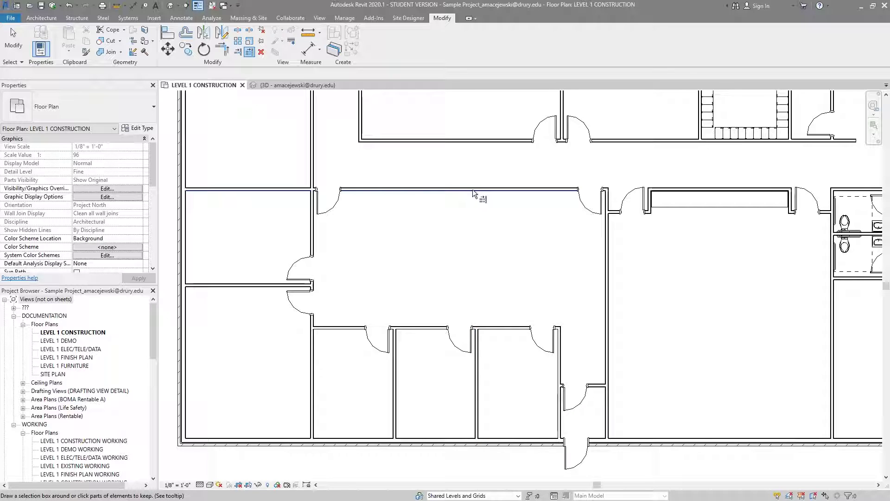
{"action": "left_click", "coordinate": [475, 375]}
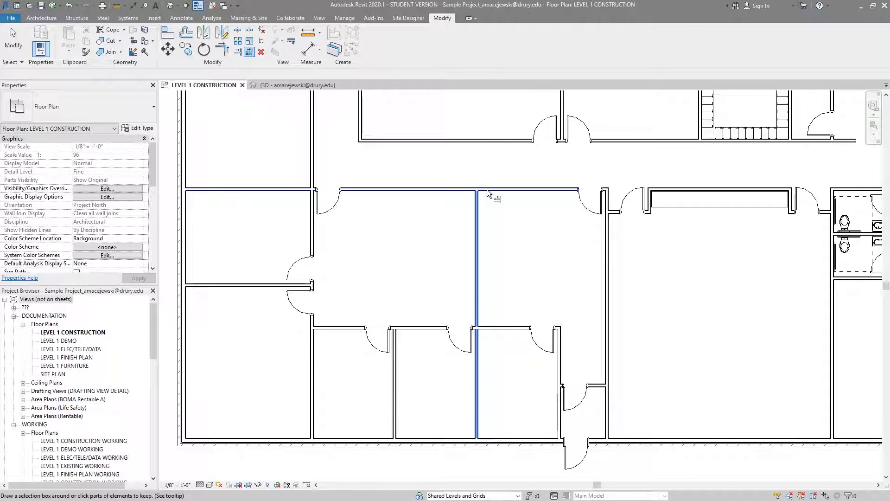
{"action": "key", "text": "ctrl+z"}
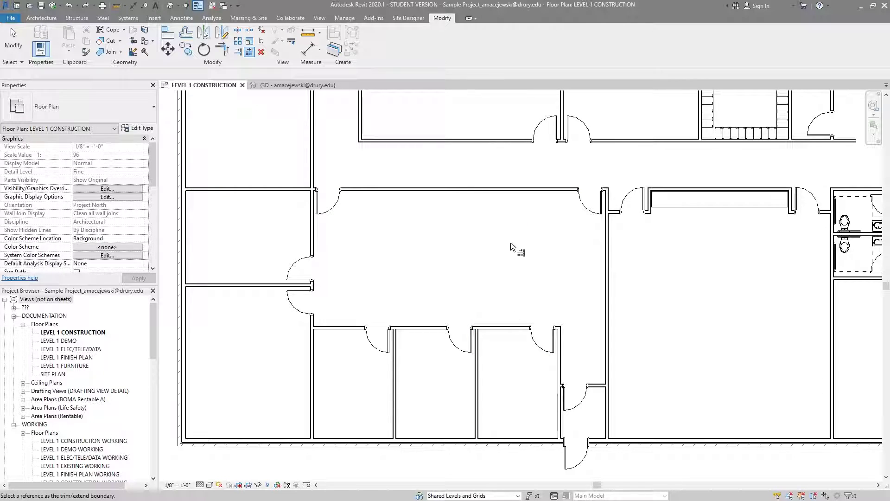
Step: Pick the corridor wall as boundary, extend the two partitions between the three small southwest rooms to it one by one, and undo both
{"action": "left_click", "coordinate": [503, 192]}
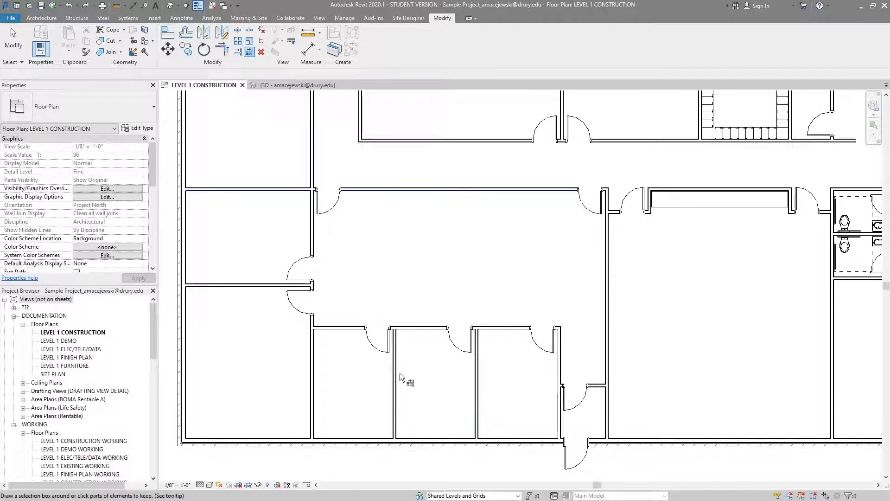
{"action": "left_click", "coordinate": [477, 380]}
{"action": "left_click", "coordinate": [395, 399]}
{"action": "key", "text": "ctrl+z"}
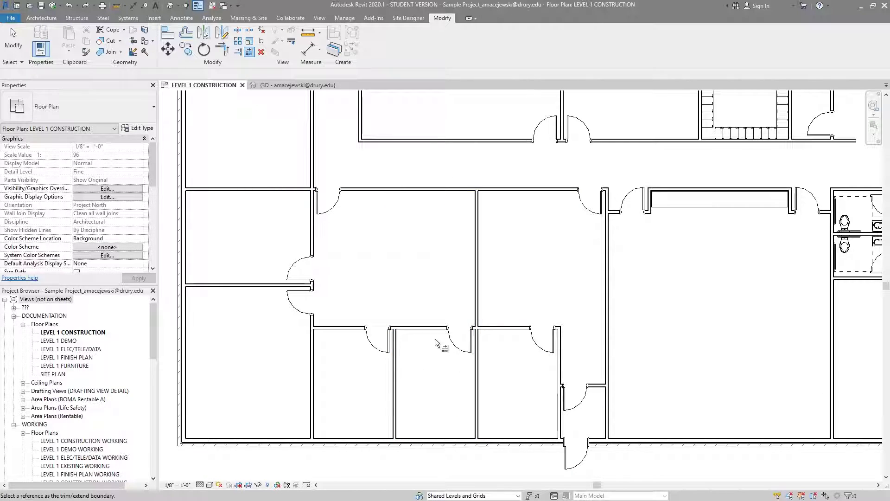
{"action": "key", "text": "ctrl+z"}
Step: Repeat the individual extension of the two small-room partitions to the corridor wall, and undo both extensions again
{"action": "key", "text": "Return"}
{"action": "left_click", "coordinate": [482, 190]}
{"action": "left_click", "coordinate": [477, 378]}
{"action": "left_click", "coordinate": [394, 392]}
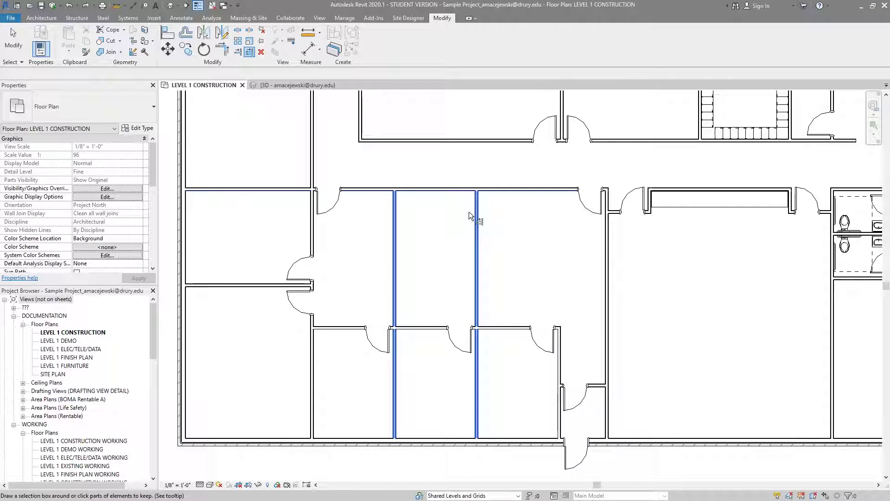
{"action": "key", "text": "ctrl+z"}
{"action": "key", "text": "ctrl+z"}
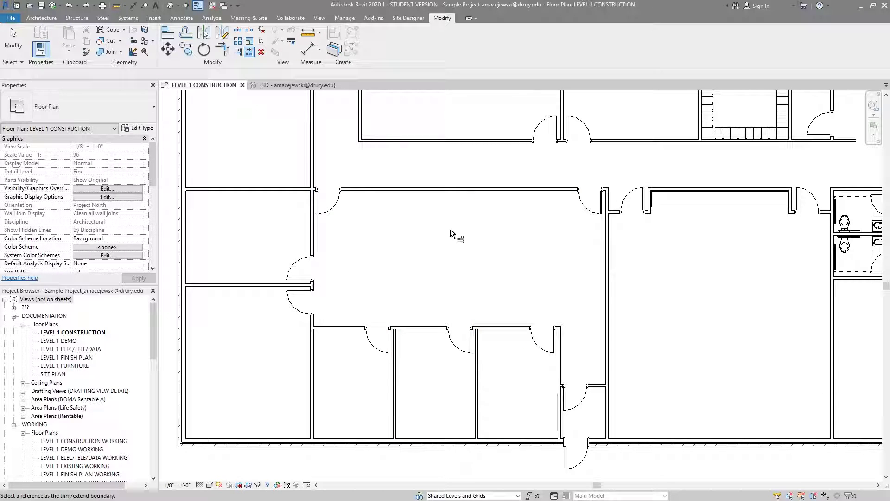
Step: Extend or trim all four vertical walls around the small southwest rooms to the corridor wall at once, using a crossing selection below it
{"action": "scroll", "coordinate": [436, 249], "scroll_direction": "down", "scroll_amount": 2}
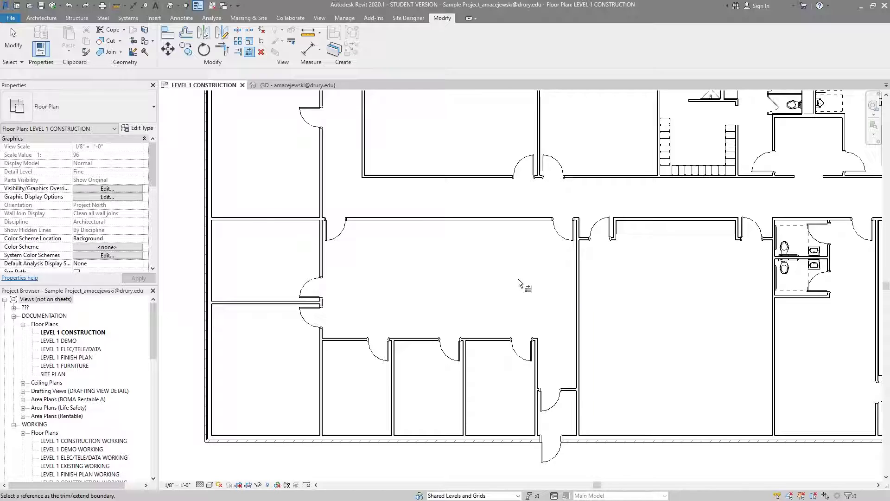
{"action": "middle_click_drag", "start_coordinate": [484, 274], "coordinate": [511, 254]}
{"action": "left_click_drag", "start_coordinate": [588, 350], "coordinate": [324, 357]}
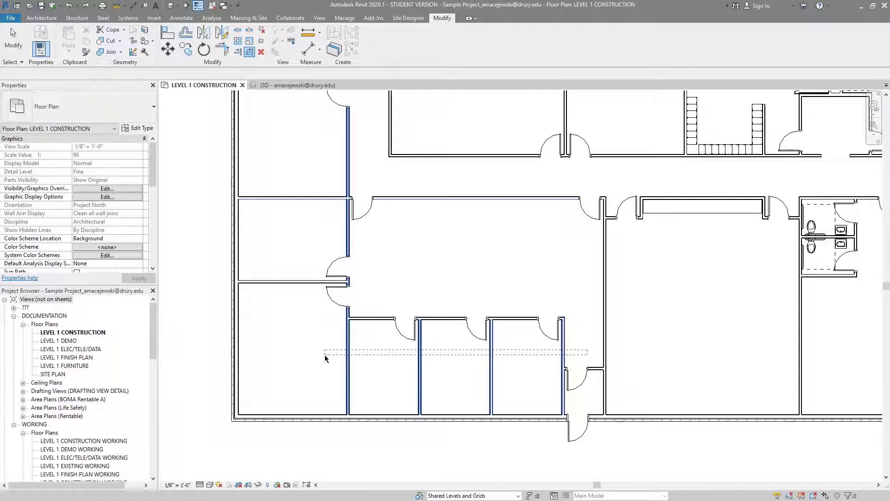
{"action": "left_click_drag", "start_coordinate": [324, 355], "coordinate": [295, 382]}
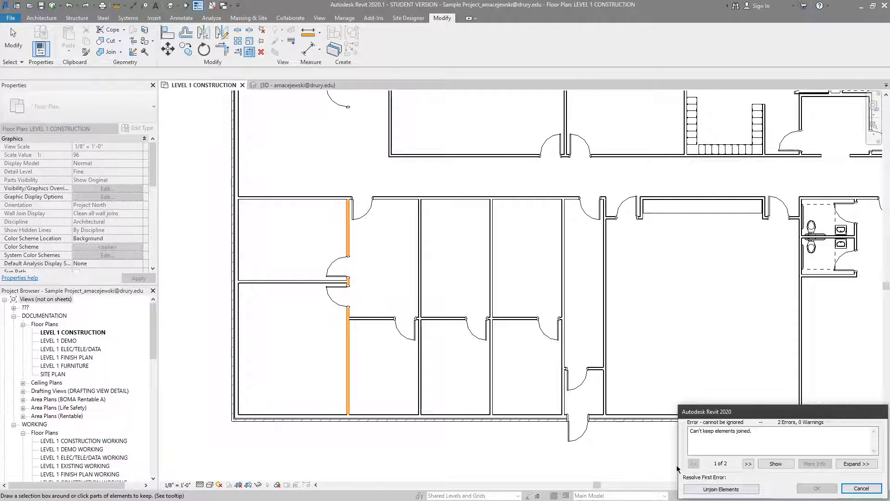
Step: Resolve the trim errors by unjoining the elements and deleting the FL Panel 3'-0" x 7'-0" door instance, and inspect the trimmed walls
{"action": "middle_click_drag", "start_coordinate": [349, 123], "coordinate": [370, 215]}
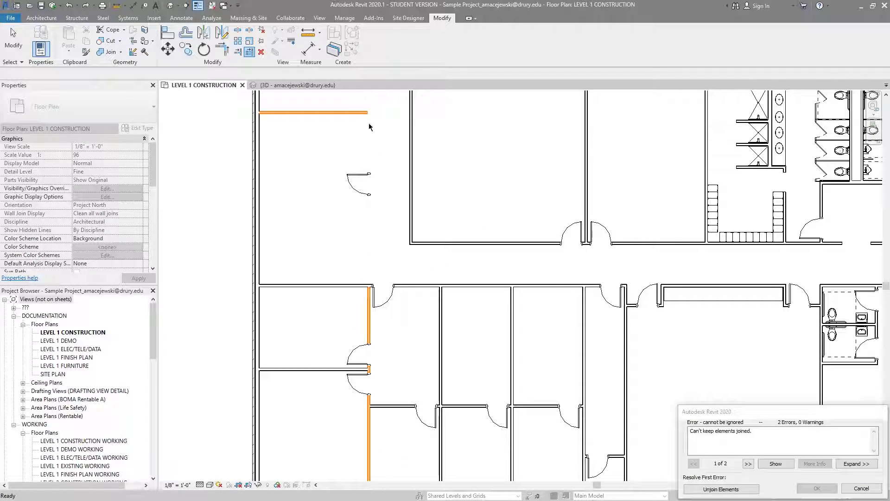
{"action": "middle_click_drag", "start_coordinate": [349, 218], "coordinate": [286, 177]}
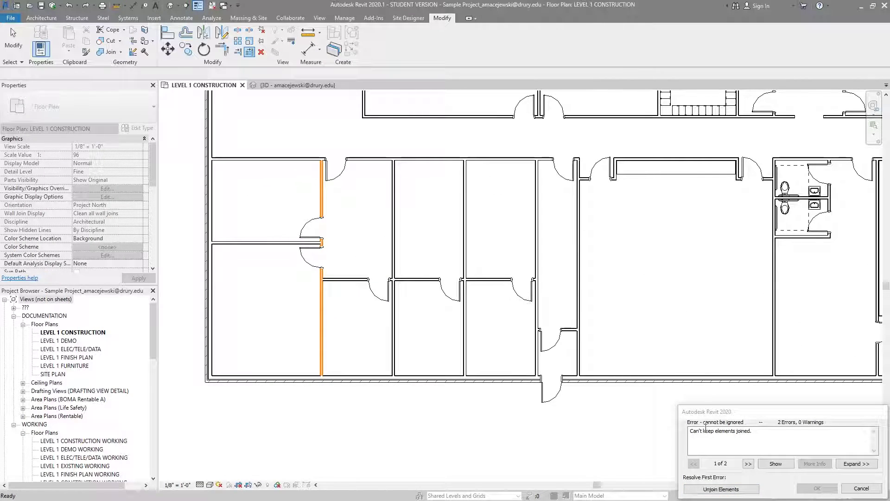
{"action": "left_click", "coordinate": [721, 489]}
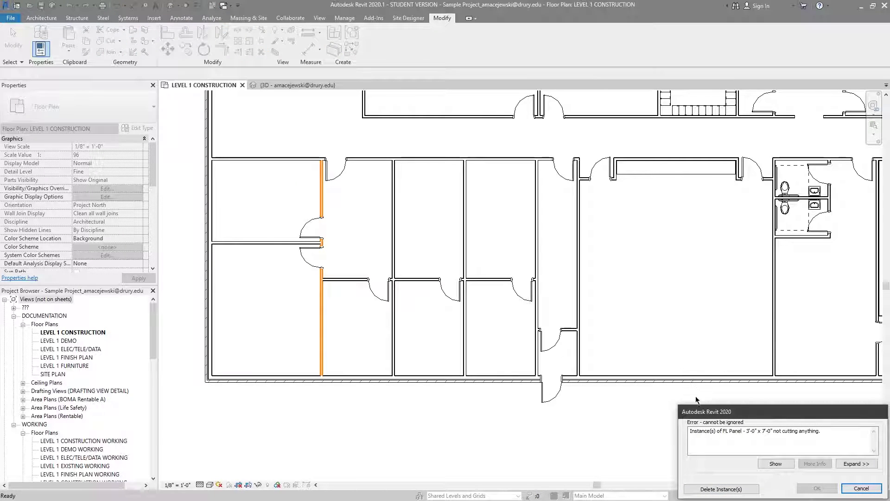
{"action": "left_click", "coordinate": [721, 489]}
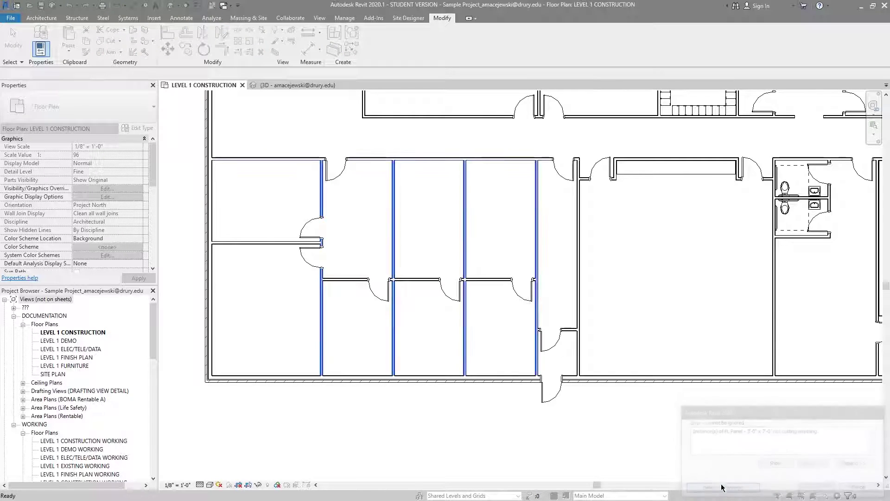
{"action": "middle_click_drag", "start_coordinate": [408, 193], "coordinate": [475, 329]}
{"action": "middle_click_drag", "start_coordinate": [354, 130], "coordinate": [364, 137]}
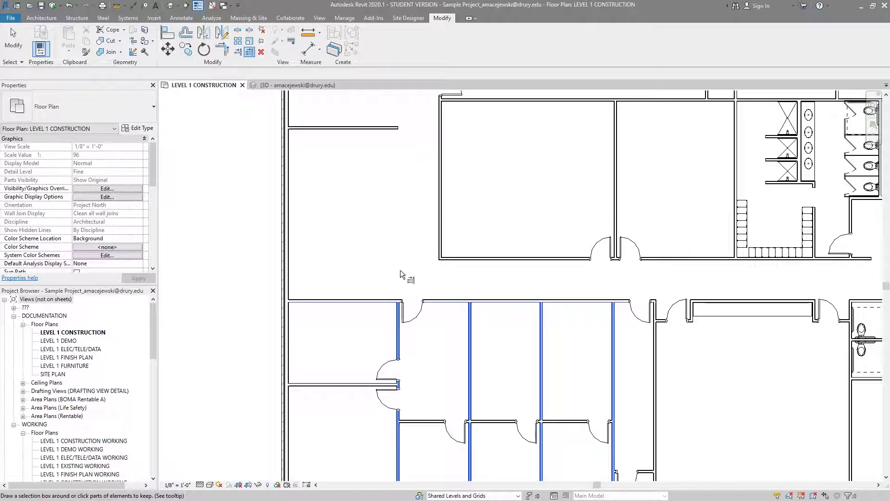
{"action": "middle_click_drag", "start_coordinate": [498, 282], "coordinate": [470, 241]}
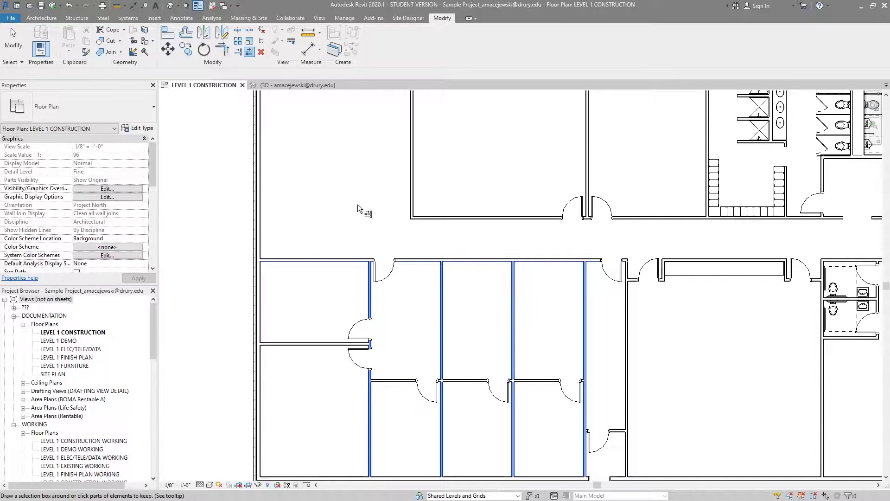
{"action": "middle_click_drag", "start_coordinate": [466, 321], "coordinate": [462, 294]}
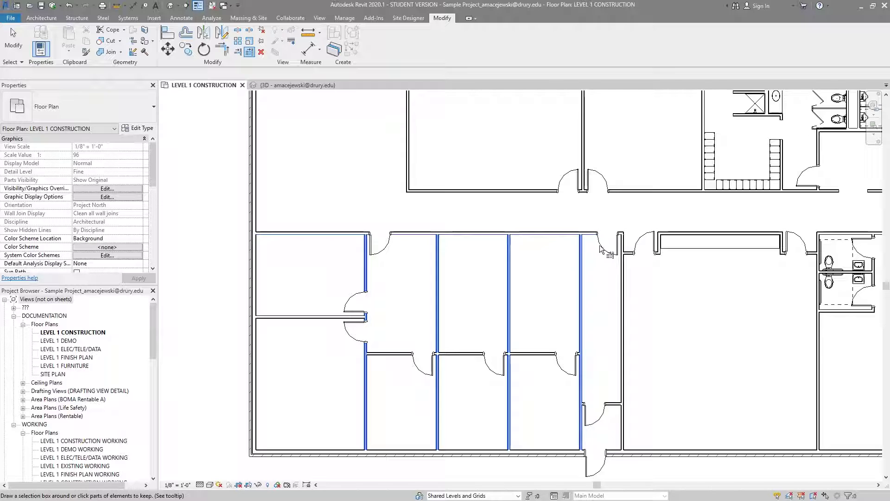
Step: Draw a horizontal W12X16 beam above the four short vertical beams outside the building's east wall
{"action": "middle_click_drag", "start_coordinate": [588, 278], "coordinate": [527, 308]}
{"action": "middle_click_drag", "start_coordinate": [597, 325], "coordinate": [493, 327]}
{"action": "scroll", "coordinate": [521, 298], "scroll_direction": "up", "scroll_amount": 2}
{"action": "left_click", "coordinate": [454, 374]}
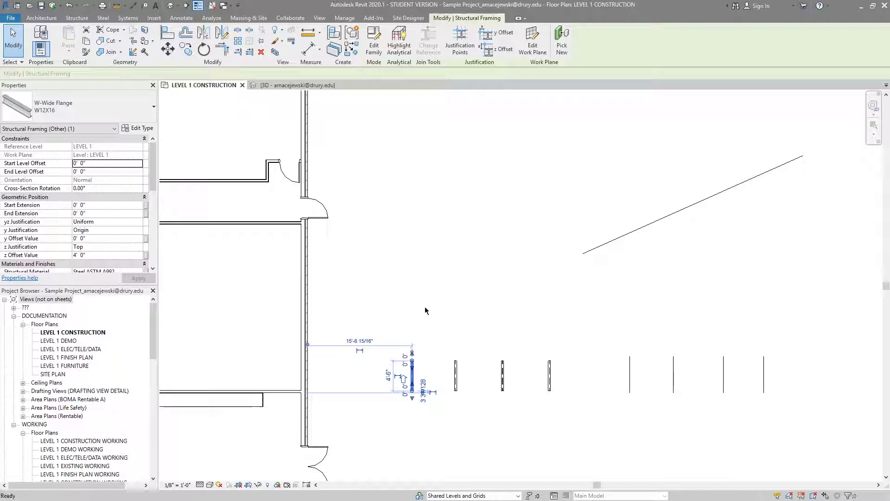
{"action": "key", "text": "b"}
{"action": "key", "text": "m"}
{"action": "left_click", "coordinate": [388, 294]}
{"action": "left_click", "coordinate": [591, 294]}
{"action": "key", "text": "Escape"}
{"action": "key", "text": "Escape"}
Step: Extend the four short vertical beams together up to the horizontal beam using Trim/Extend Multiple Elements, and end the command
{"action": "middle_click_drag", "start_coordinate": [434, 419], "coordinate": [446, 411]}
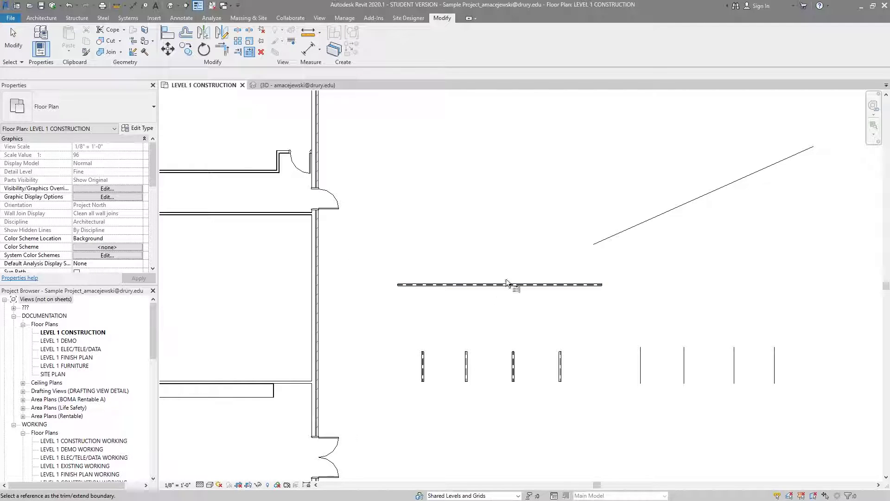
{"action": "scroll", "coordinate": [482, 284], "scroll_direction": "up", "scroll_amount": 3}
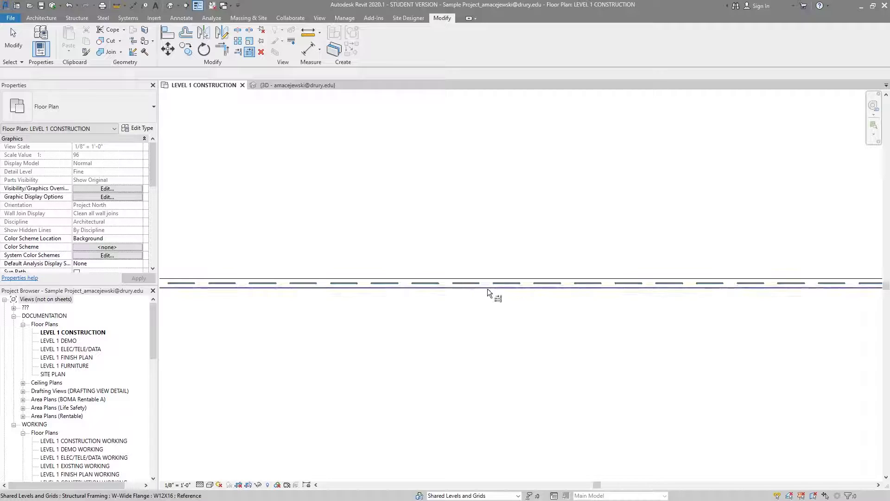
{"action": "scroll", "coordinate": [445, 320], "scroll_direction": "down", "scroll_amount": 3}
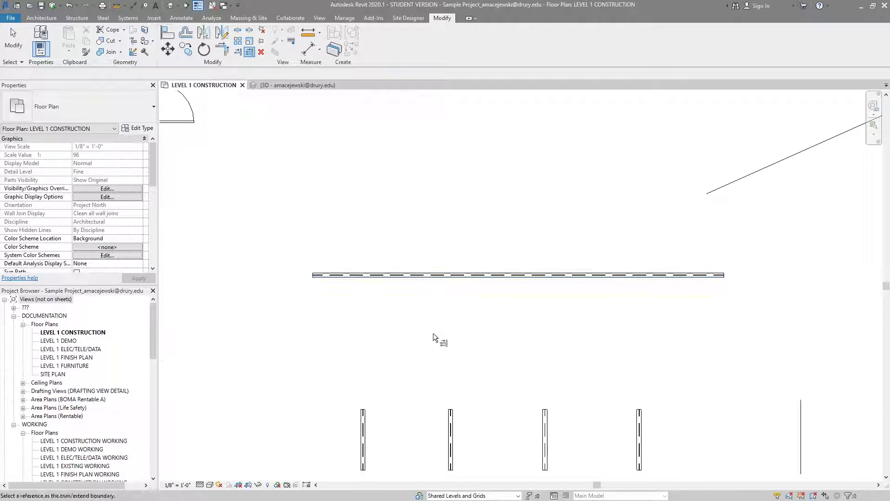
{"action": "middle_click_drag", "start_coordinate": [430, 328], "coordinate": [424, 302]}
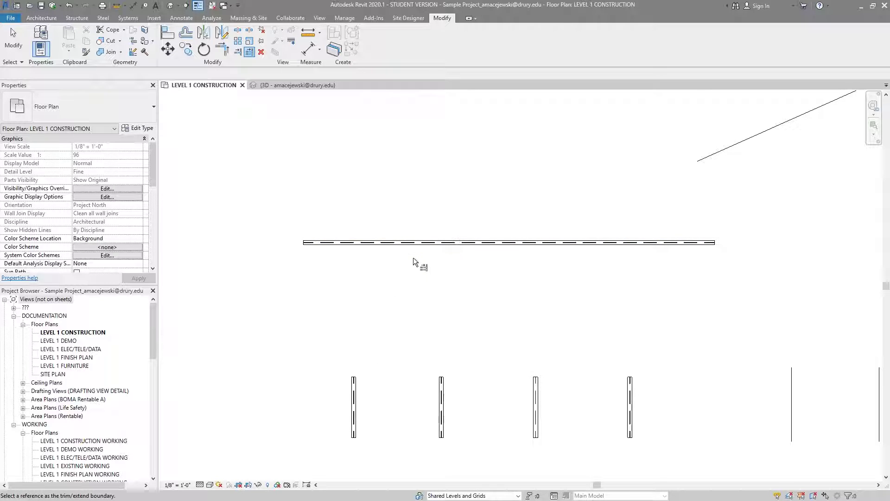
{"action": "scroll", "coordinate": [444, 244], "scroll_direction": "up", "scroll_amount": 3}
{"action": "scroll", "coordinate": [454, 217], "scroll_direction": "down", "scroll_amount": 3}
{"action": "left_click", "coordinate": [463, 213]}
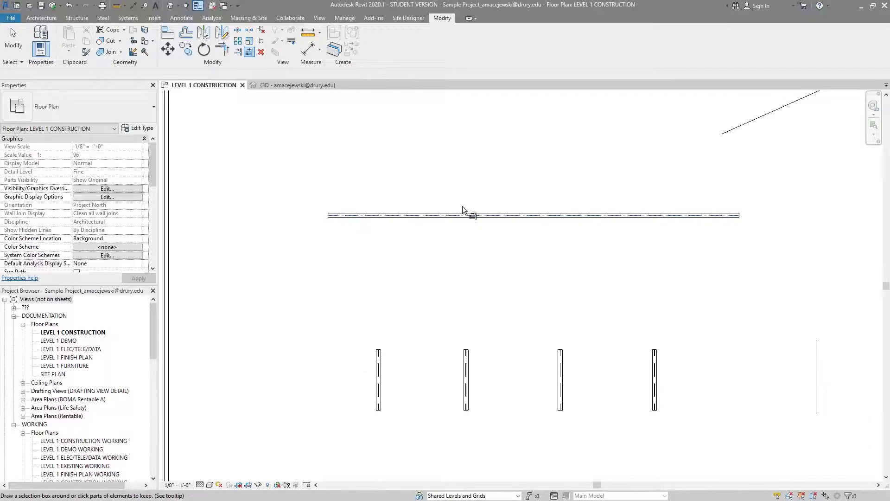
{"action": "scroll", "coordinate": [463, 301], "scroll_direction": "down", "scroll_amount": 3}
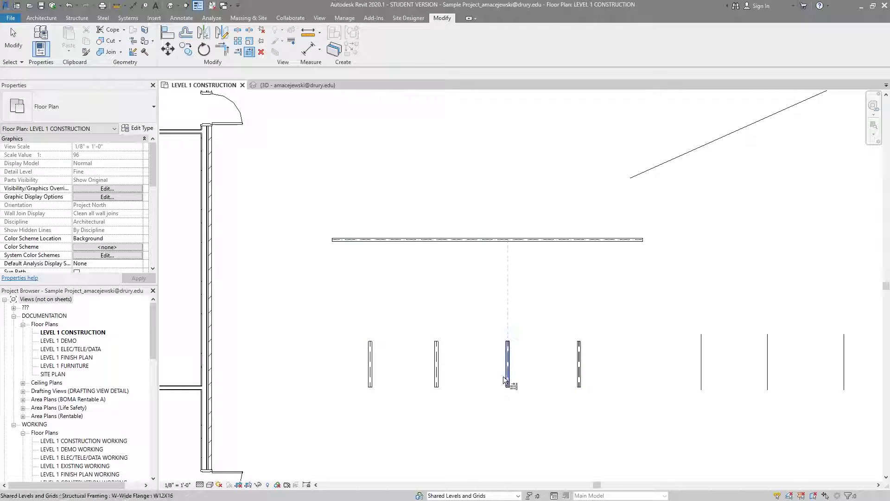
{"action": "left_click_drag", "start_coordinate": [635, 349], "coordinate": [324, 361]}
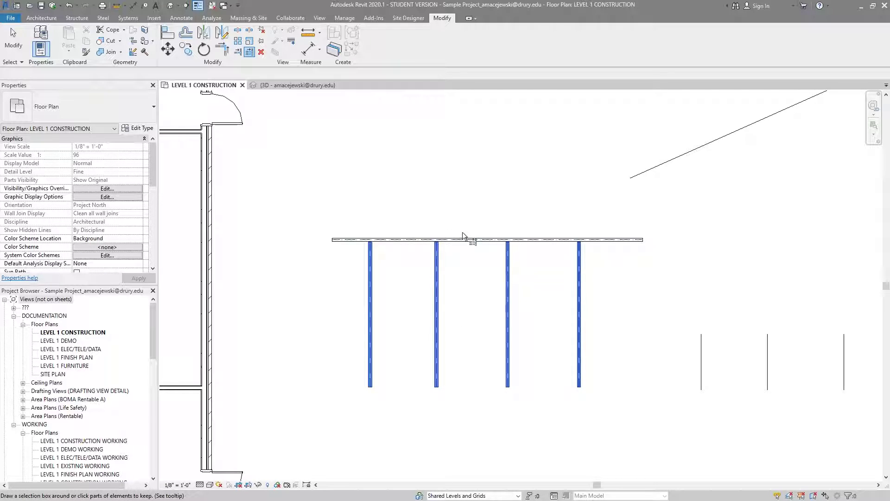
{"action": "key", "text": "Escape"}
{"action": "key", "text": "Escape"}
Step: Stretch the upper ends of the second and fourth vertical beams past the horizontal beam, the fourth one higher
{"action": "scroll", "coordinate": [448, 252], "scroll_direction": "up", "scroll_amount": 5}
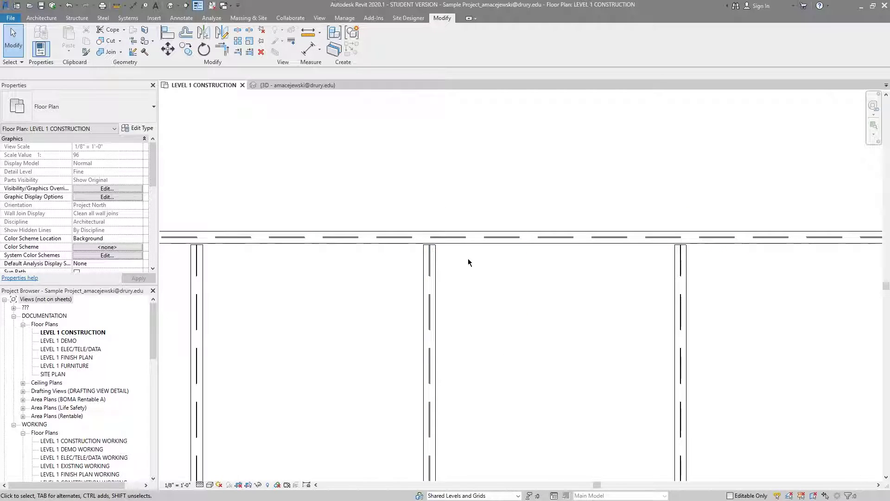
{"action": "scroll", "coordinate": [438, 262], "scroll_direction": "down", "scroll_amount": 5}
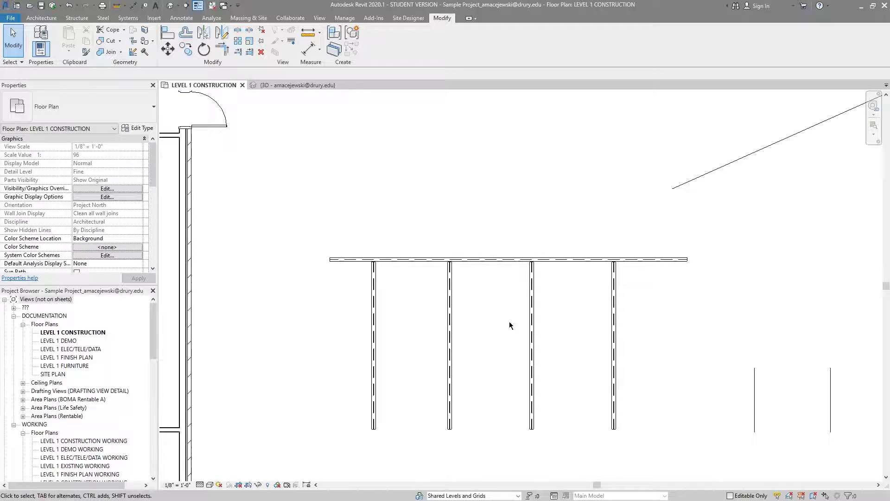
{"action": "left_click", "coordinate": [455, 340]}
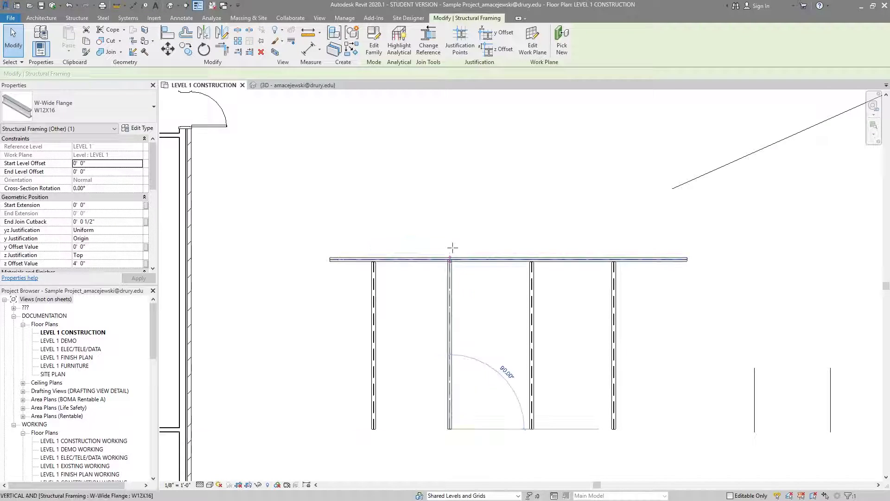
{"action": "left_click", "coordinate": [450, 232]}
{"action": "key", "text": "Escape"}
{"action": "left_click", "coordinate": [614, 307]}
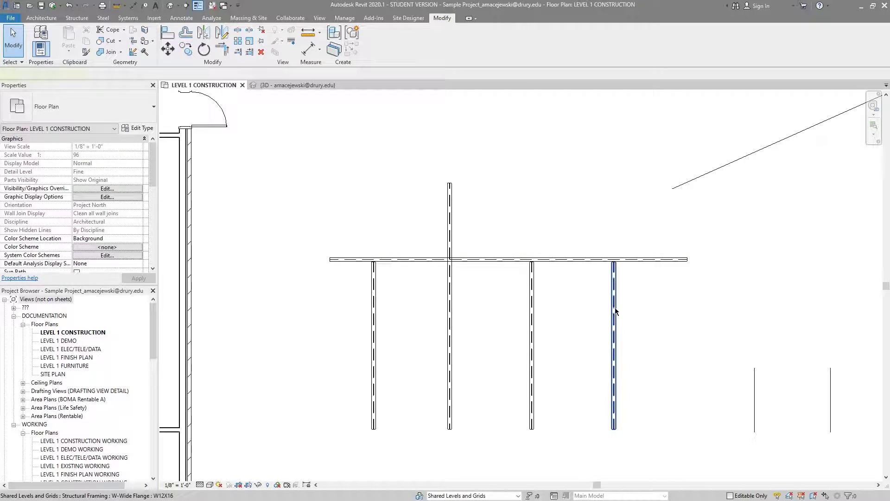
{"action": "middle_click_drag", "start_coordinate": [630, 283], "coordinate": [628, 337]}
{"action": "left_click", "coordinate": [612, 361]}
{"action": "left_click_drag", "start_coordinate": [612, 315], "coordinate": [591, 178]}
{"action": "left_click", "coordinate": [591, 177]}
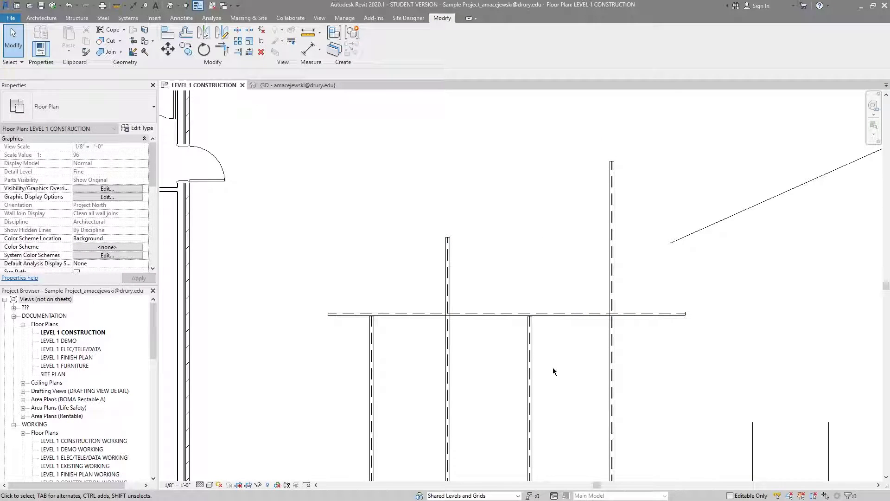
Step: Trim the vertical beams at the horizontal beam with a crossing selection that keeps the parts below it, and undo the trim
{"action": "scroll", "coordinate": [599, 302], "scroll_direction": "down", "scroll_amount": 2}
{"action": "middle_click_drag", "start_coordinate": [587, 324], "coordinate": [573, 320]}
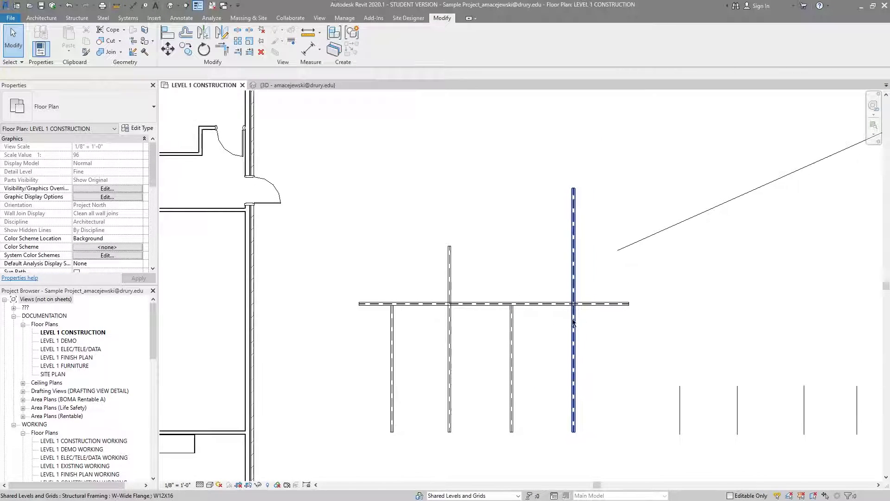
{"action": "left_click", "coordinate": [248, 51]}
{"action": "scroll", "coordinate": [483, 332], "scroll_direction": "up", "scroll_amount": 1}
{"action": "scroll", "coordinate": [483, 332], "scroll_direction": "up", "scroll_amount": 1}
{"action": "left_click", "coordinate": [490, 296]}
{"action": "scroll", "coordinate": [482, 315], "scroll_direction": "down", "scroll_amount": 2}
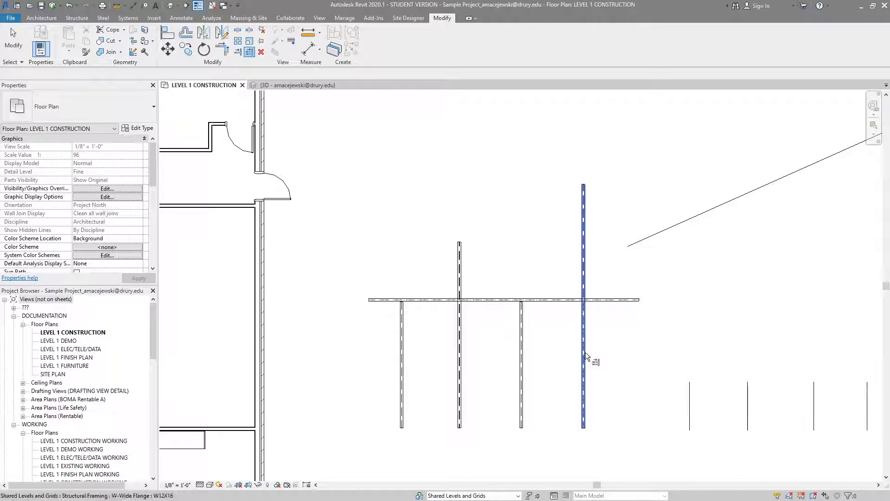
{"action": "left_click_drag", "start_coordinate": [641, 328], "coordinate": [363, 403]}
{"action": "scroll", "coordinate": [396, 407], "scroll_direction": "up", "scroll_amount": 2}
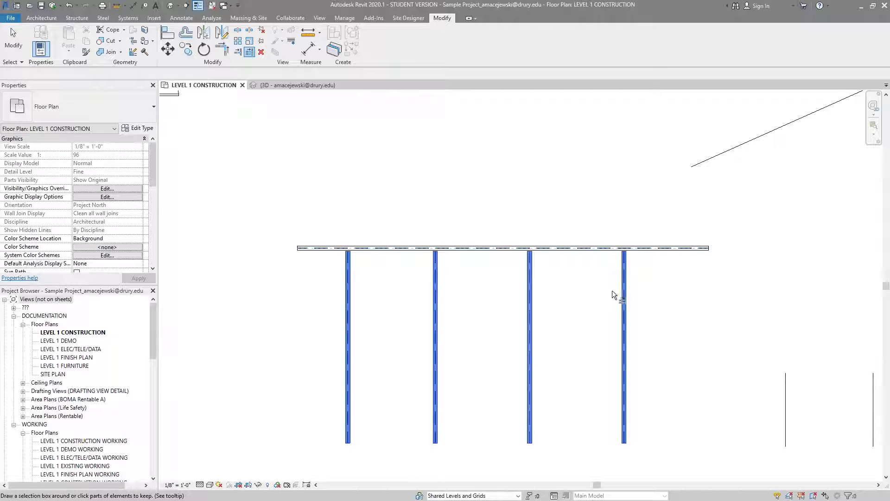
{"action": "left_click_drag", "start_coordinate": [685, 312], "coordinate": [711, 337]}
{"action": "scroll", "coordinate": [533, 344], "scroll_direction": "down", "scroll_amount": 1}
{"action": "mouse_move", "coordinate": [533, 344]}
{"action": "middle_mouse_down"}
{"action": "mouse_move", "coordinate": [540, 365]}
{"action": "mouse_move", "coordinate": [533, 360]}
{"action": "middle_mouse_up"}
{"action": "key", "text": "ctrl+z"}
{"action": "scroll", "coordinate": [537, 357], "scroll_direction": "down", "scroll_amount": 1}
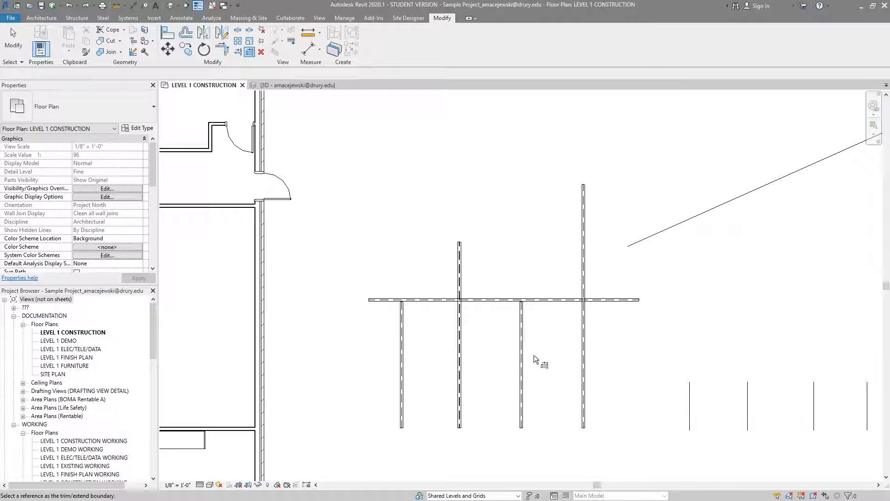
Step: Trim the second and fourth vertical beams at the horizontal beam with a crossing selection that keeps the parts above it
{"action": "left_click", "coordinate": [541, 300]}
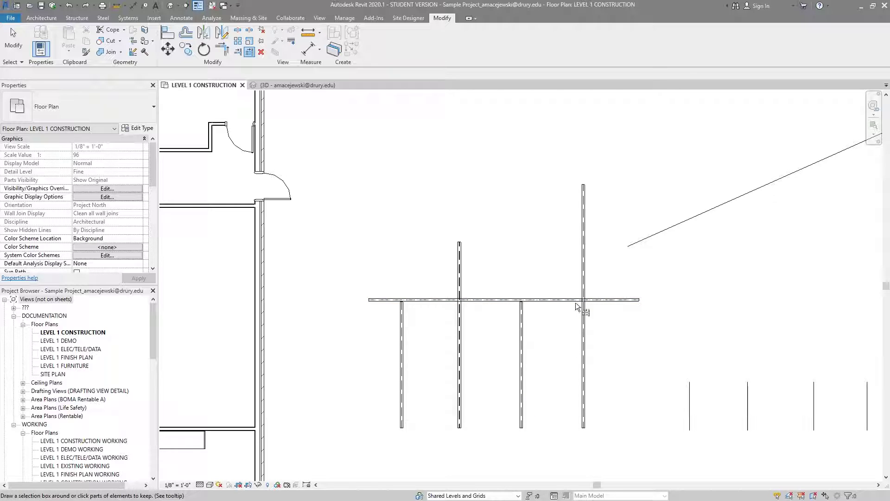
{"action": "left_click_drag", "start_coordinate": [607, 269], "coordinate": [385, 287]}
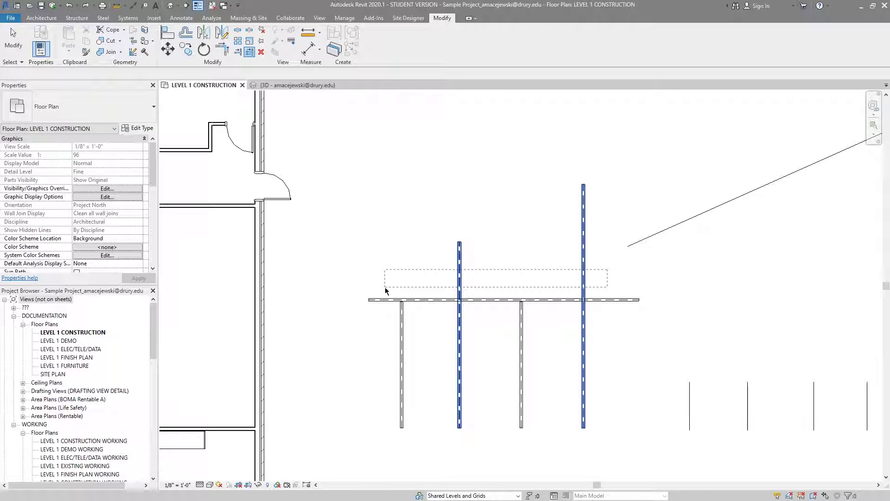
{"action": "left_click_drag", "start_coordinate": [384, 287], "coordinate": [384, 288]}
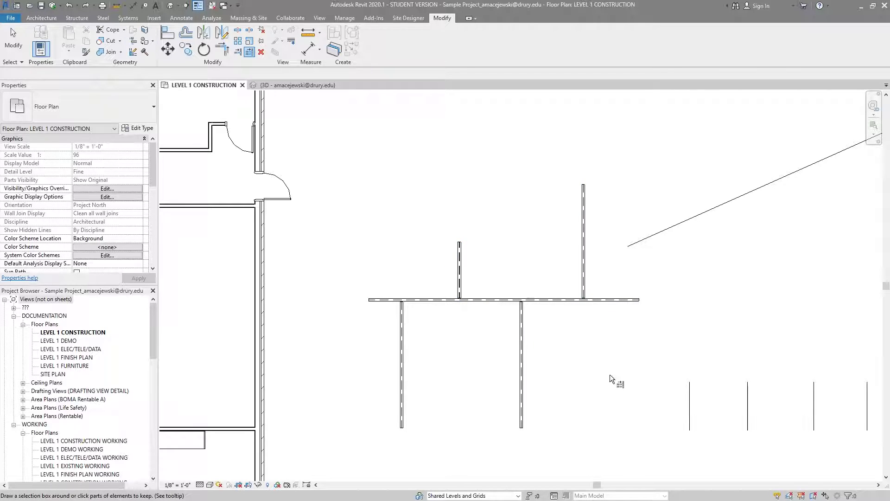
Step: Extend the four short vertical detail lines up to the sloped line using Trim/Extend Multiple Elements, and undo the extensions
{"action": "middle_click_drag", "start_coordinate": [420, 369], "coordinate": [385, 365]}
{"action": "scroll", "coordinate": [527, 343], "scroll_direction": "down", "scroll_amount": 2}
{"action": "middle_click_drag", "start_coordinate": [473, 321], "coordinate": [463, 292]}
{"action": "left_click", "coordinate": [502, 191]}
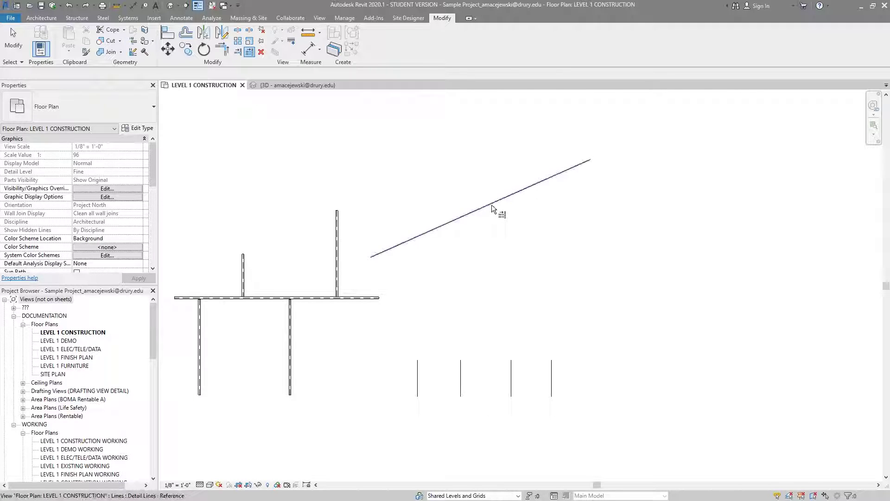
{"action": "left_click", "coordinate": [418, 385]}
{"action": "left_click", "coordinate": [461, 380]}
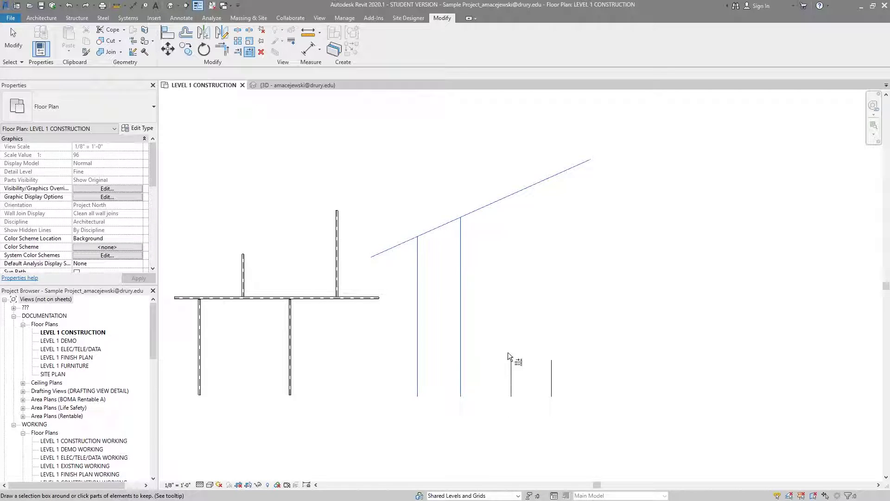
{"action": "key", "text": "Escape"}
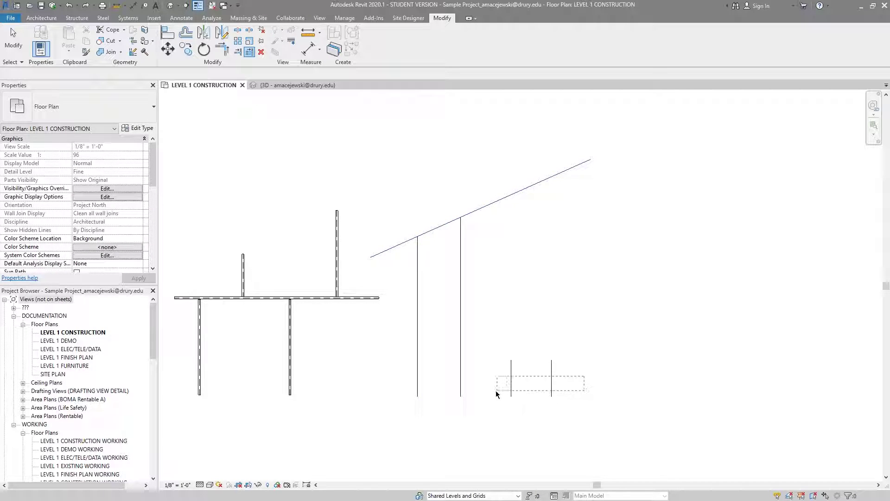
{"action": "left_click", "coordinate": [514, 194]}
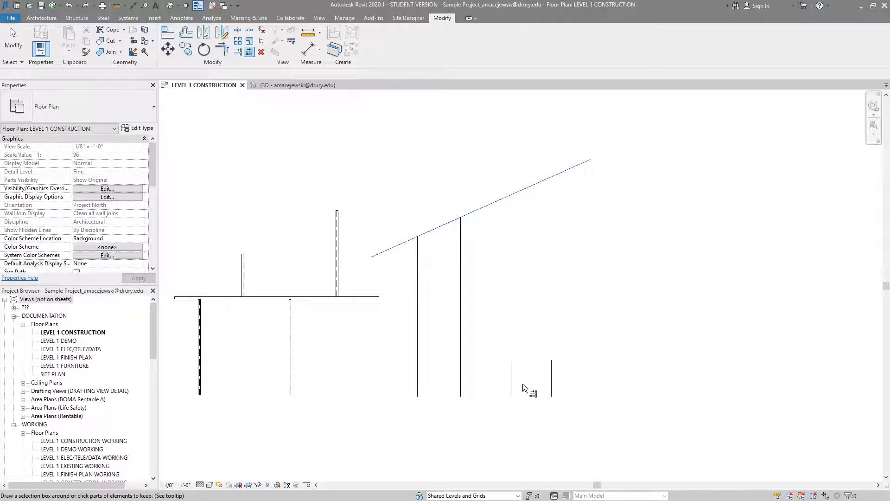
{"action": "left_click", "coordinate": [510, 388]}
{"action": "left_click", "coordinate": [552, 380]}
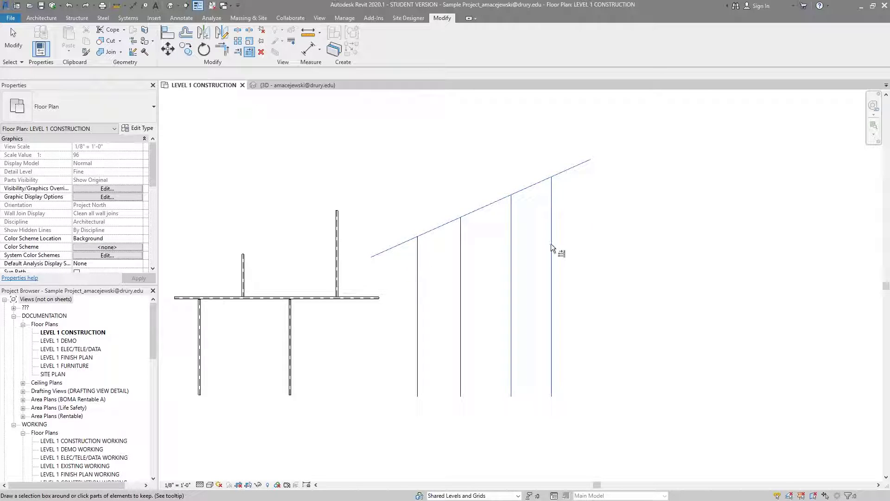
{"action": "key", "text": "Escape"}
{"action": "key", "text": "Escape"}
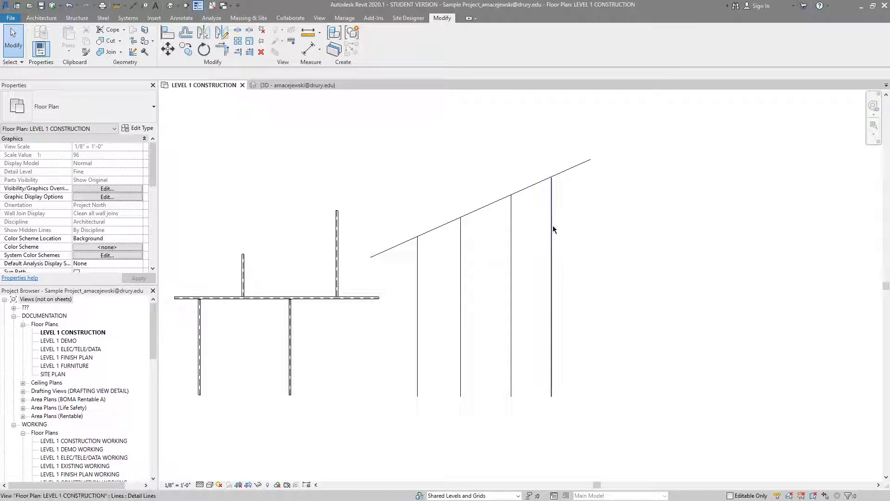
{"action": "key", "text": "ctrl+z"}
{"action": "key", "text": "ctrl+z"}
Step: Replace the sloped detail line with a downward-bulging arc detail line spanning above the four short vertical lines
{"action": "left_click_drag", "start_coordinate": [495, 167], "coordinate": [474, 232]}
{"action": "key", "text": "Delete"}
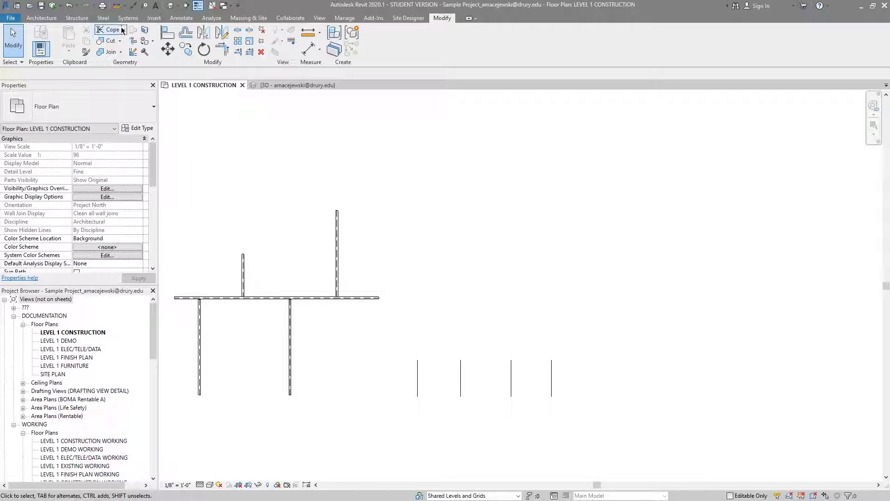
{"action": "key", "text": "d"}
{"action": "key", "text": "l"}
{"action": "left_click", "coordinate": [370, 41]}
{"action": "left_click", "coordinate": [410, 200]}
{"action": "left_click", "coordinate": [602, 294]}
{"action": "left_click", "coordinate": [501, 278]}
{"action": "key", "text": "Escape"}
{"action": "key", "text": "Escape"}
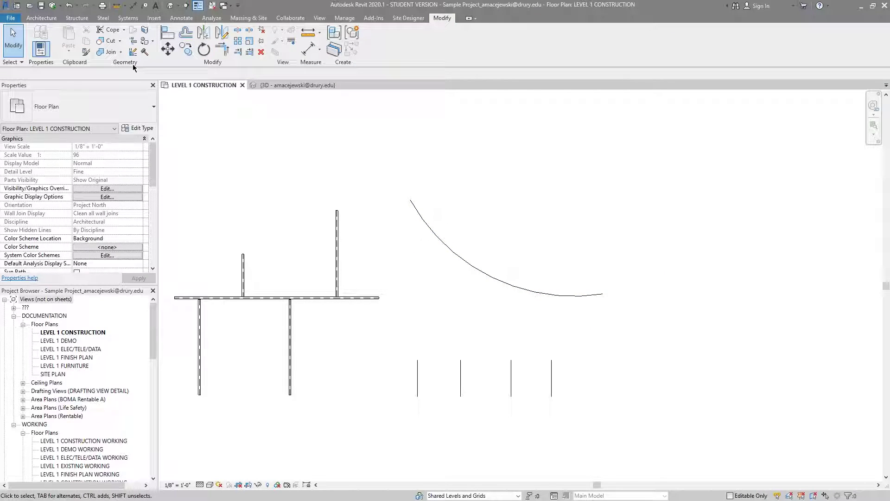
Step: Extend each of the four short vertical lines up to the arc using Trim/Extend Multiple Elements, and undo the extensions
{"action": "left_click", "coordinate": [250, 51]}
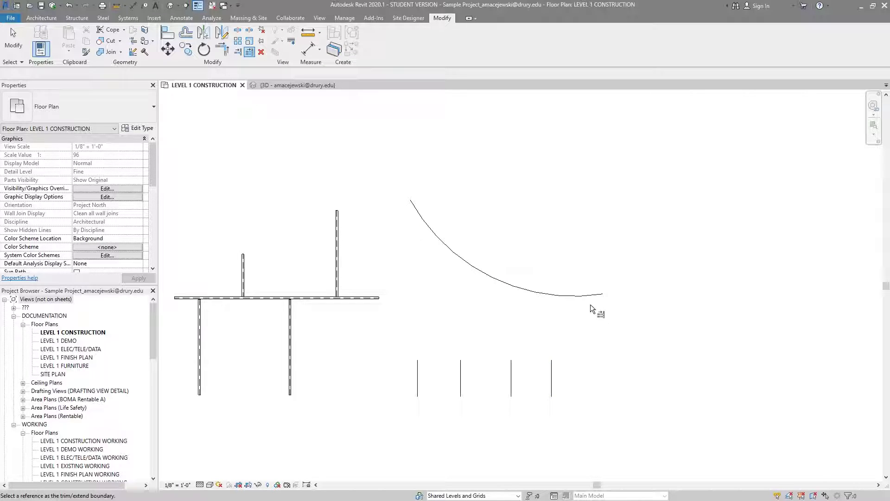
{"action": "left_click", "coordinate": [580, 296]}
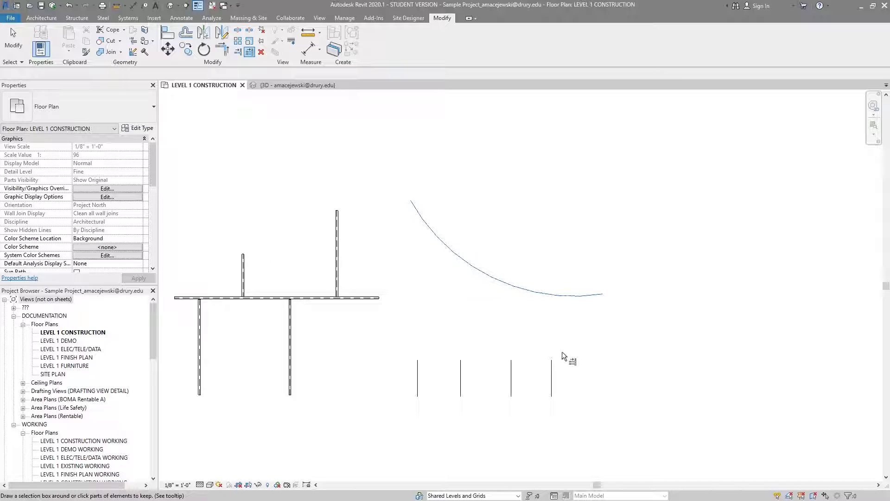
{"action": "left_click", "coordinate": [551, 376]}
{"action": "left_click", "coordinate": [512, 386]}
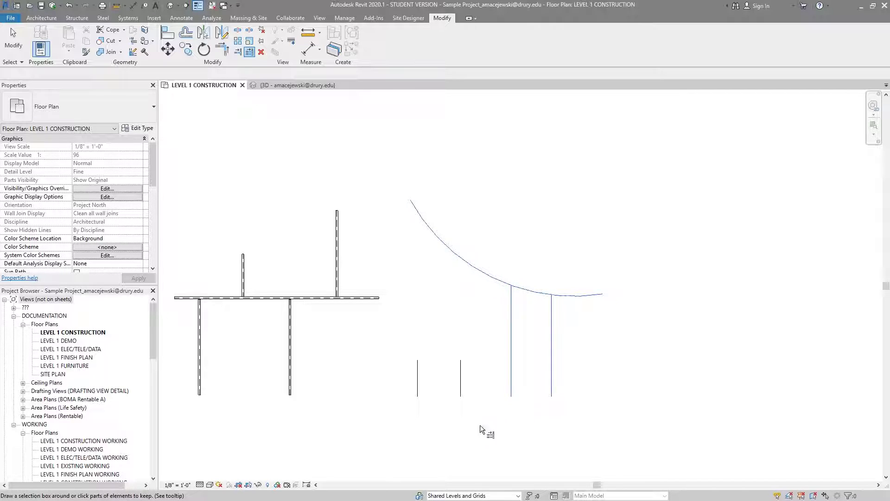
{"action": "left_click", "coordinate": [460, 389]}
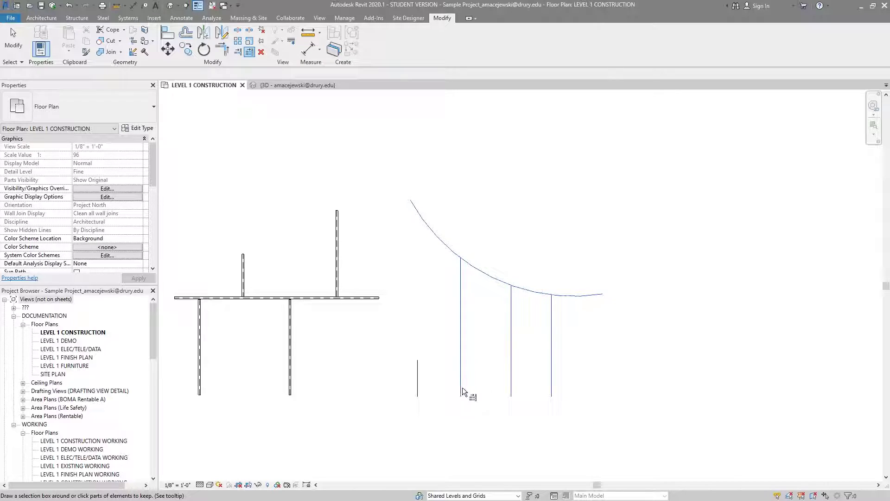
{"action": "left_click", "coordinate": [419, 379]}
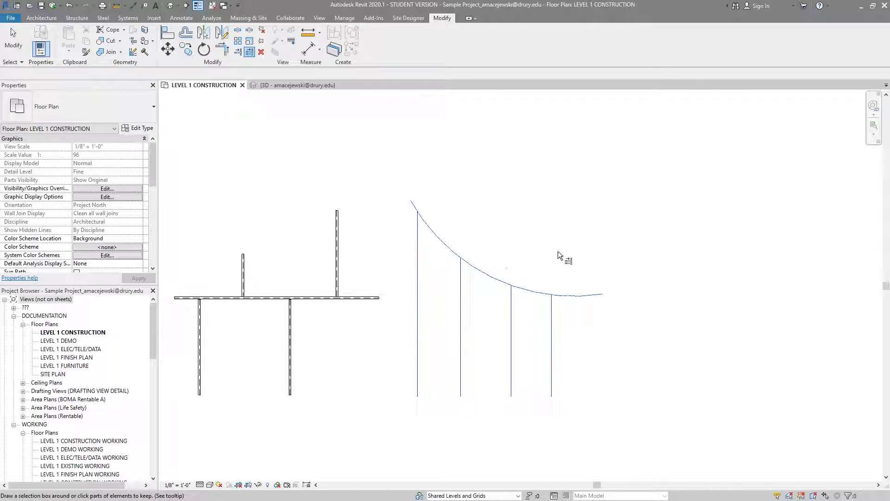
{"action": "key", "text": "Escape"}
{"action": "key", "text": "Escape"}
{"action": "middle_click_drag", "start_coordinate": [518, 297], "coordinate": [486, 311]}
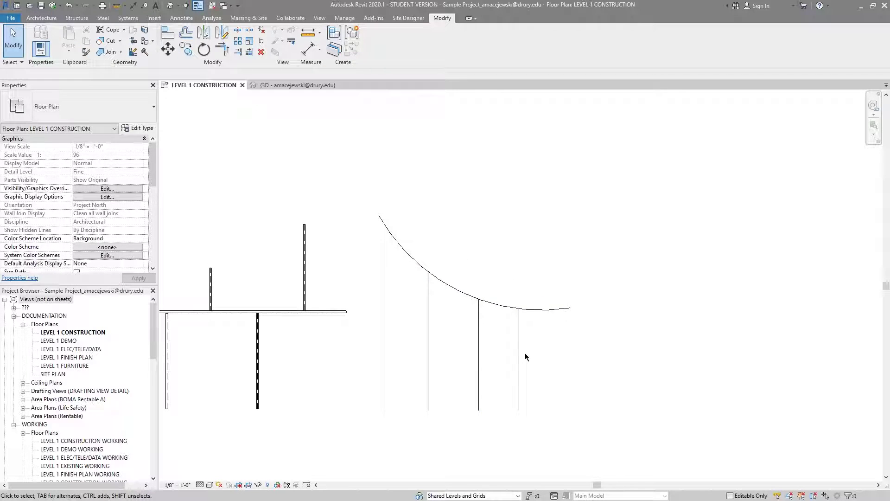
{"action": "key", "text": "ctrl+z"}
{"action": "key", "text": "ctrl+z"}
{"action": "key", "text": "ctrl+z"}
{"action": "key", "text": "ctrl+z"}
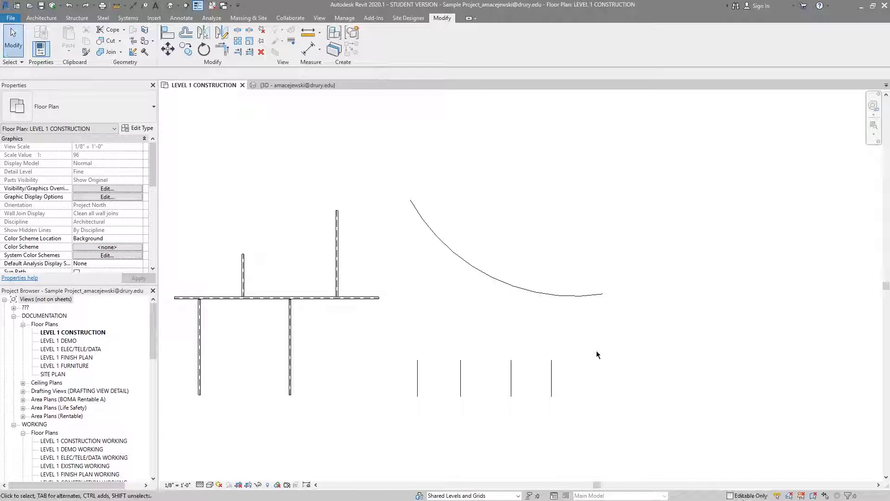
Step: Stretch the upper ends of the third and fourth short lines up and to the right so both slant across the arc
{"action": "left_click", "coordinate": [552, 382]}
{"action": "left_click_drag", "start_coordinate": [551, 360], "coordinate": [634, 167]}
{"action": "left_click", "coordinate": [511, 380]}
{"action": "left_click_drag", "start_coordinate": [511, 360], "coordinate": [547, 160]}
{"action": "key", "text": "Escape"}
{"action": "key", "text": "t"}
{"action": "key", "text": "r"}
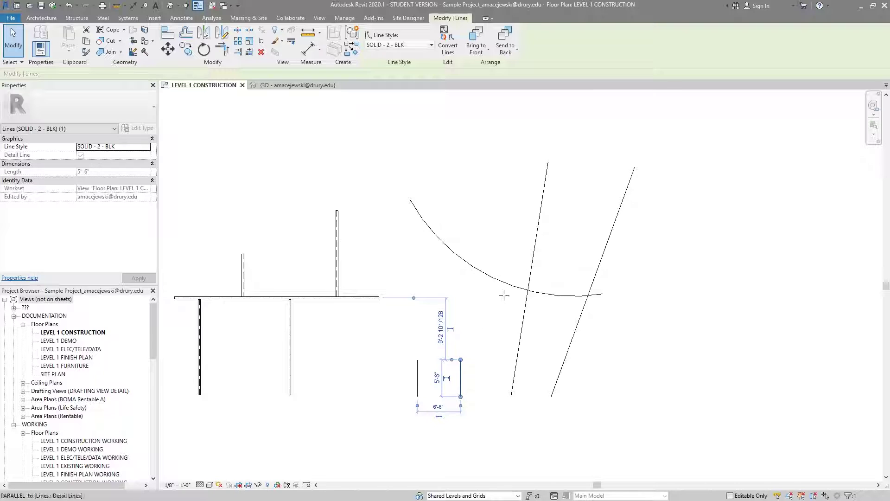
{"action": "key", "text": "Escape"}
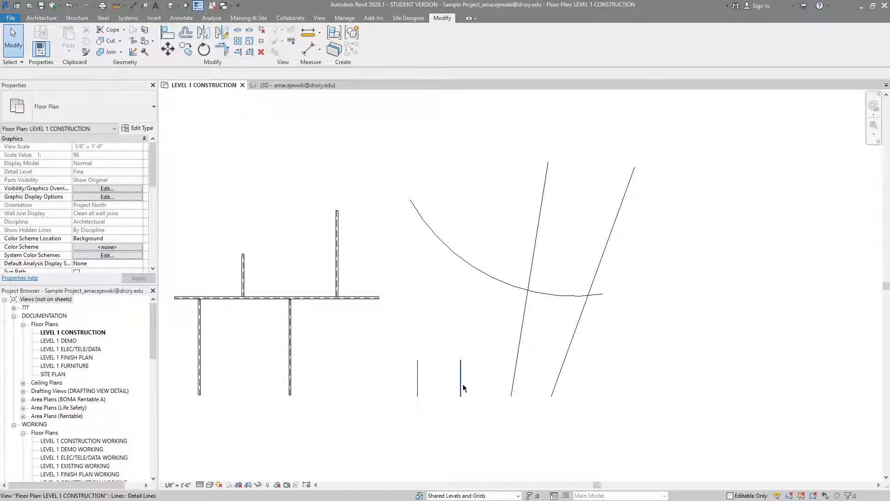
Step: Stretch the upper ends of the first and second short lines up and to the right so both slant across the arc
{"action": "left_click", "coordinate": [460, 385]}
{"action": "left_click_drag", "start_coordinate": [461, 359], "coordinate": [613, 152]}
{"action": "left_click", "coordinate": [417, 376]}
{"action": "left_click_drag", "start_coordinate": [417, 359], "coordinate": [478, 150]}
Step: Move the third line's upper end down and to the left so it leans left and stops shortly above the arc
{"action": "left_click", "coordinate": [537, 238]}
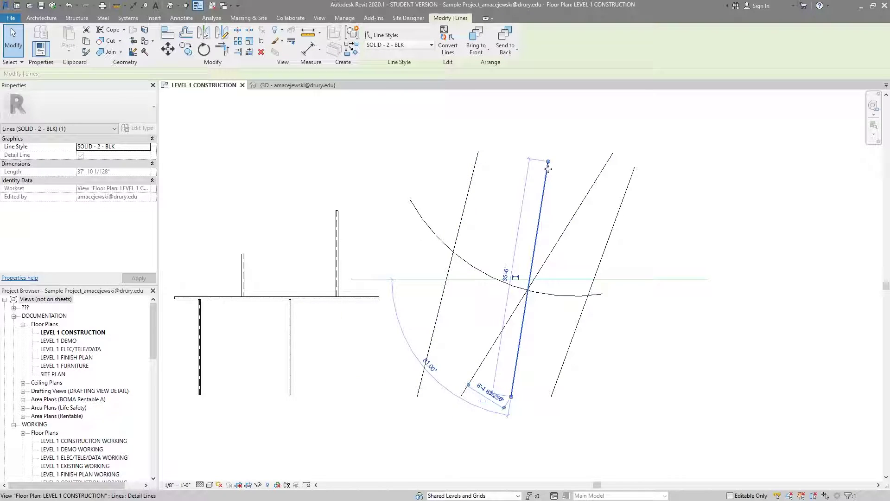
{"action": "left_click_drag", "start_coordinate": [519, 203], "coordinate": [499, 222]}
{"action": "key", "text": "Escape"}
{"action": "middle_click_drag", "start_coordinate": [590, 307], "coordinate": [573, 323]}
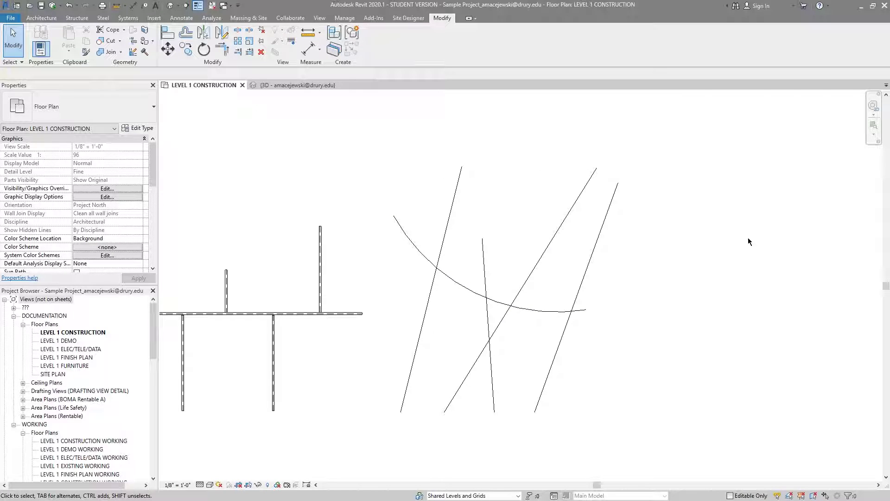
{"action": "left_click_drag", "start_coordinate": [435, 215], "coordinate": [405, 246]}
{"action": "left_click", "coordinate": [546, 261]}
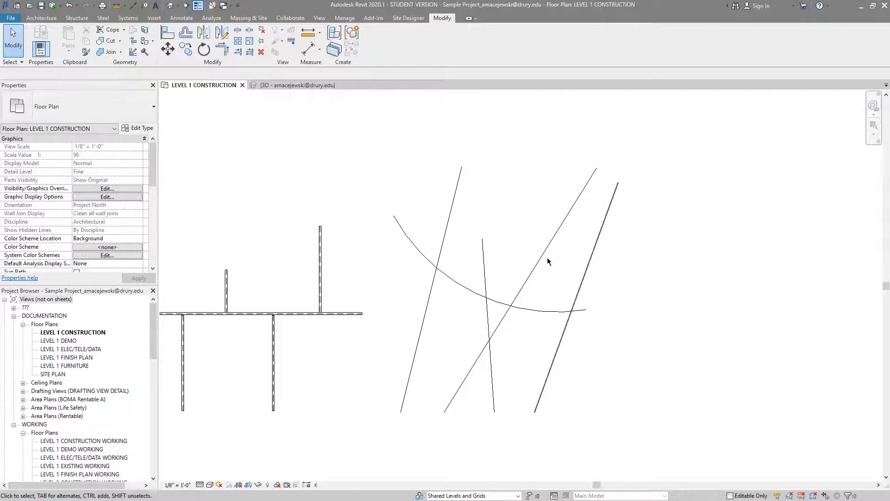
Step: Trim all four slanted lines at the arc with a crossing selection that keeps the parts above it, and undo the trim
{"action": "left_click", "coordinate": [249, 52]}
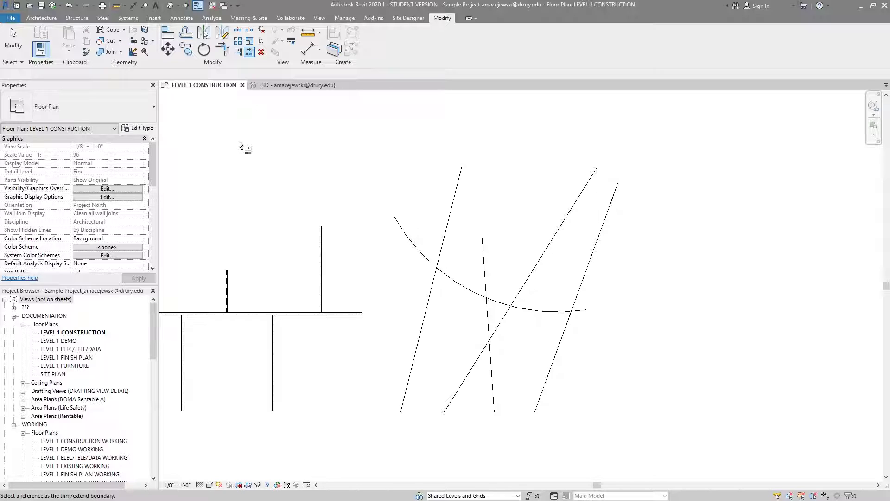
{"action": "left_click", "coordinate": [426, 245]}
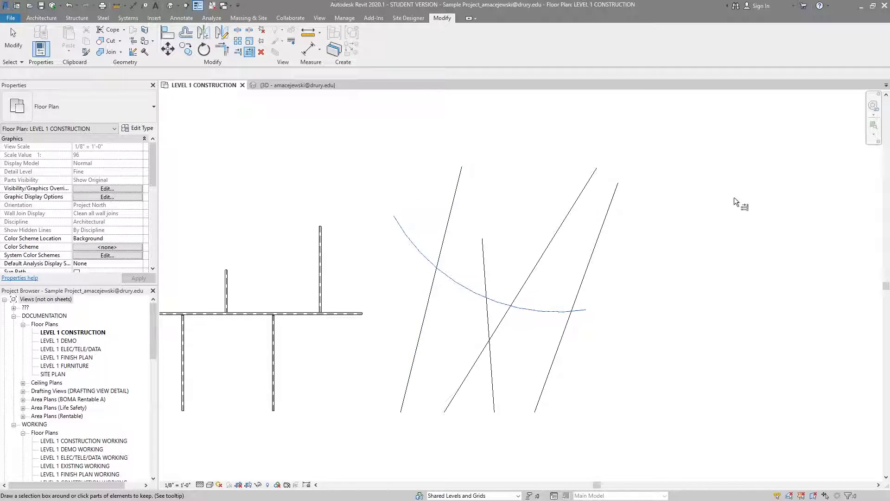
{"action": "left_click_drag", "start_coordinate": [668, 192], "coordinate": [447, 257]}
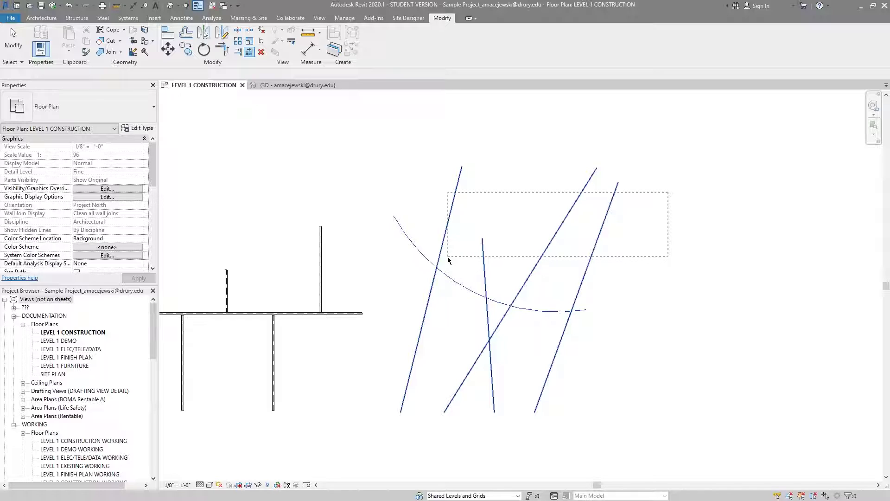
{"action": "left_click_drag", "start_coordinate": [448, 260], "coordinate": [448, 260]}
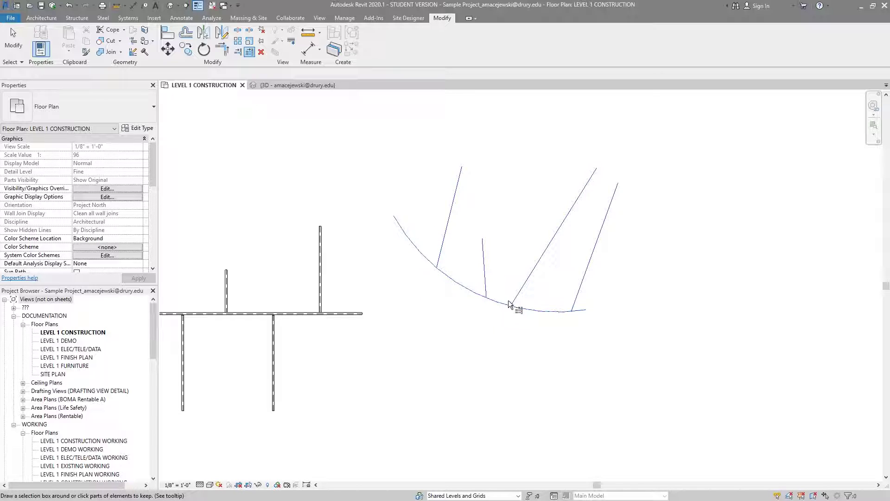
{"action": "key", "text": "ctrl+z"}
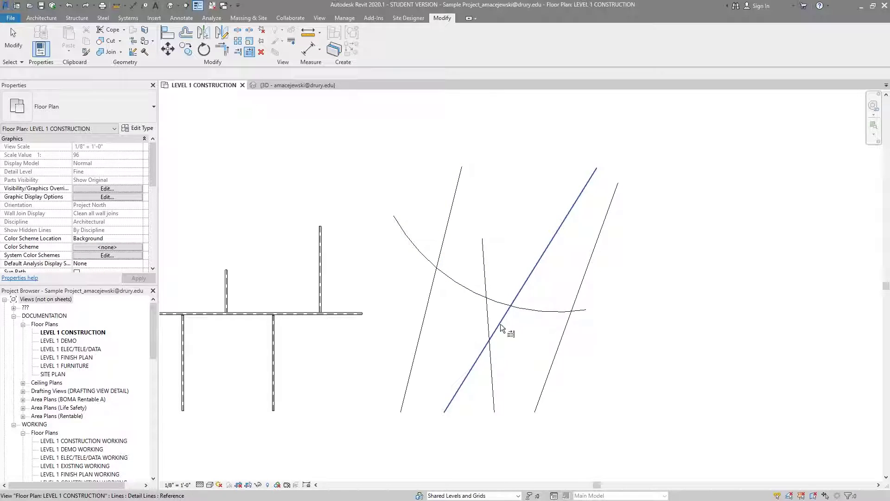
Step: Trim all four slanted lines at the arc with a crossing selection that keeps the parts below it, then undo it and end the command
{"action": "left_click", "coordinate": [548, 314]}
{"action": "left_click_drag", "start_coordinate": [632, 369], "coordinate": [374, 386]}
{"action": "key", "text": "ctrl+z"}
{"action": "scroll", "coordinate": [603, 325], "scroll_direction": "down", "scroll_amount": 1}
{"action": "scroll", "coordinate": [635, 394], "scroll_direction": "down", "scroll_amount": 1}
{"action": "key", "text": "Escape"}
{"action": "scroll", "coordinate": [596, 363], "scroll_direction": "down", "scroll_amount": 1}
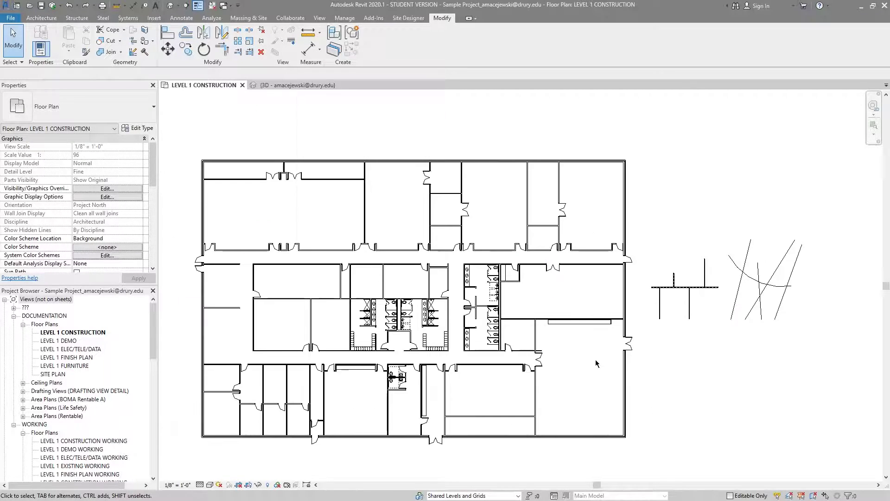